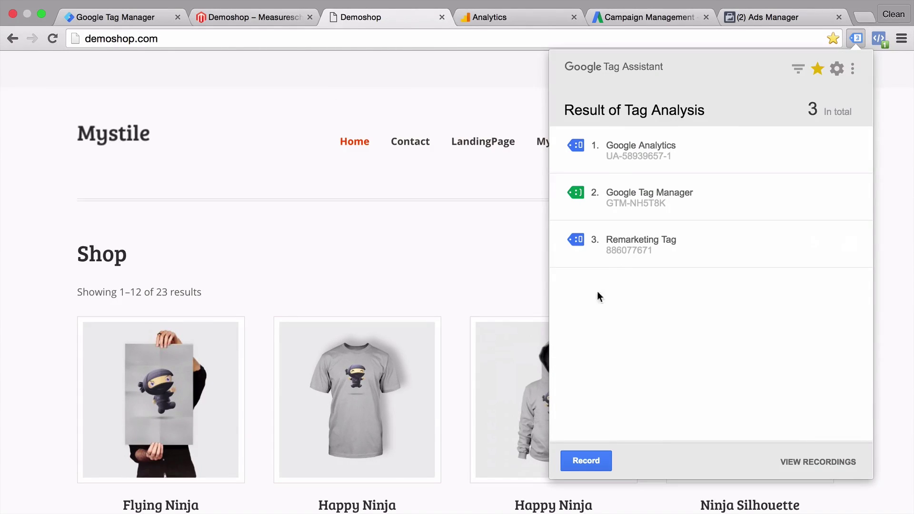
Step: Start preview and debug mode for container Version 3 from the Tag Manager tags list
left_click(121, 19)
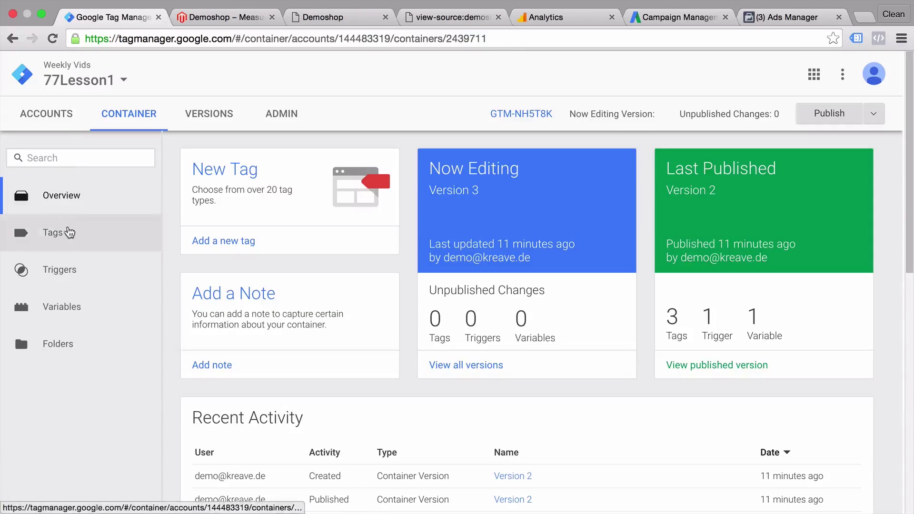
left_click(67, 233)
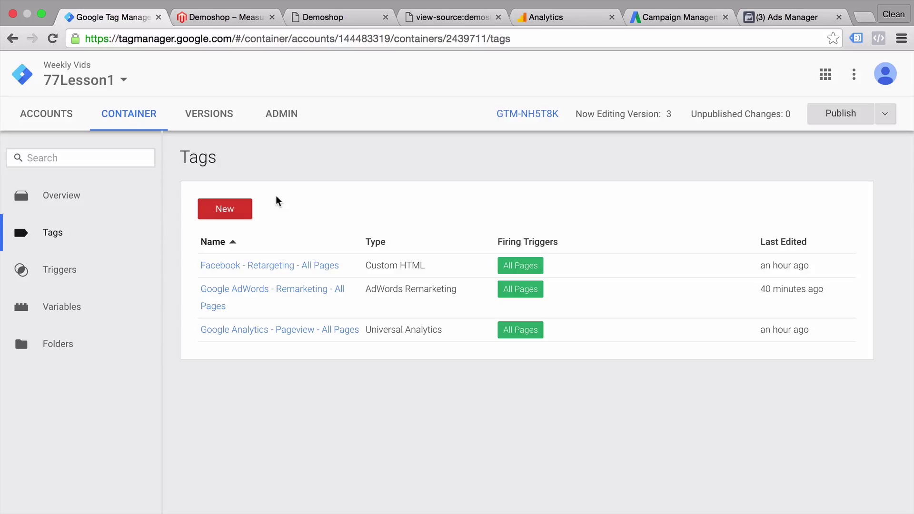
left_click(885, 115)
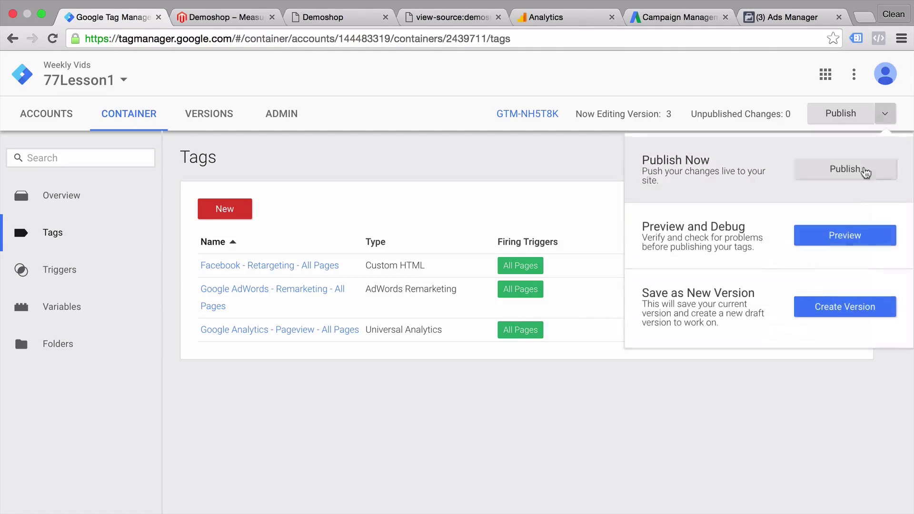
left_click(843, 237)
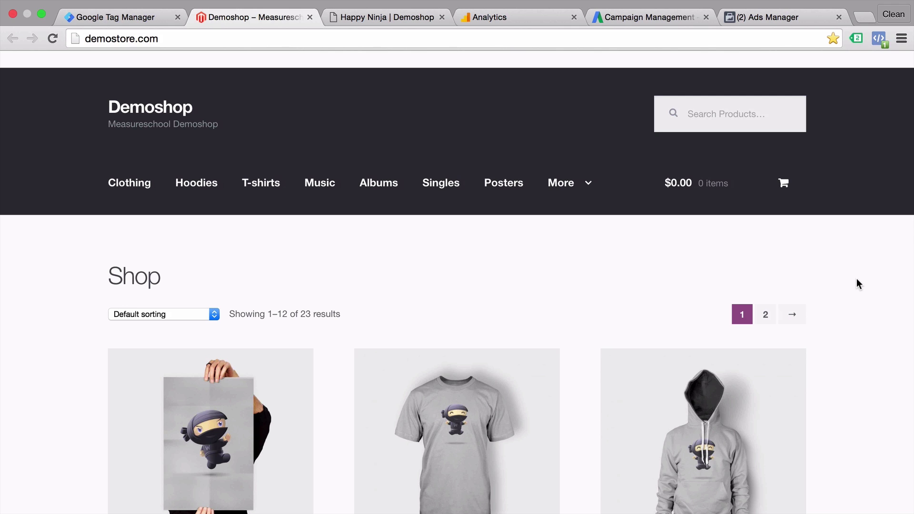
Step: Select the UA-58939657-1 Analytics tracking snippet, then bring up the Facebook pixel base code
left_click(481, 17)
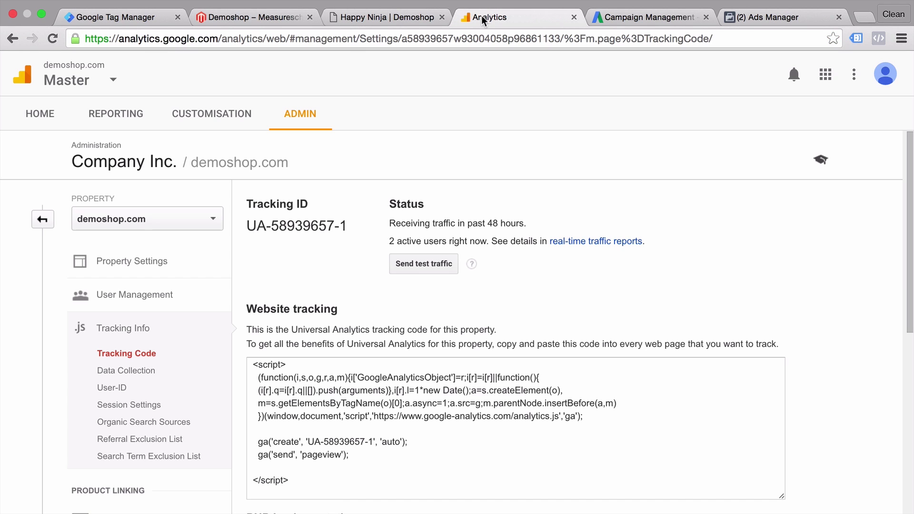
scroll(257, 330, "down", 3)
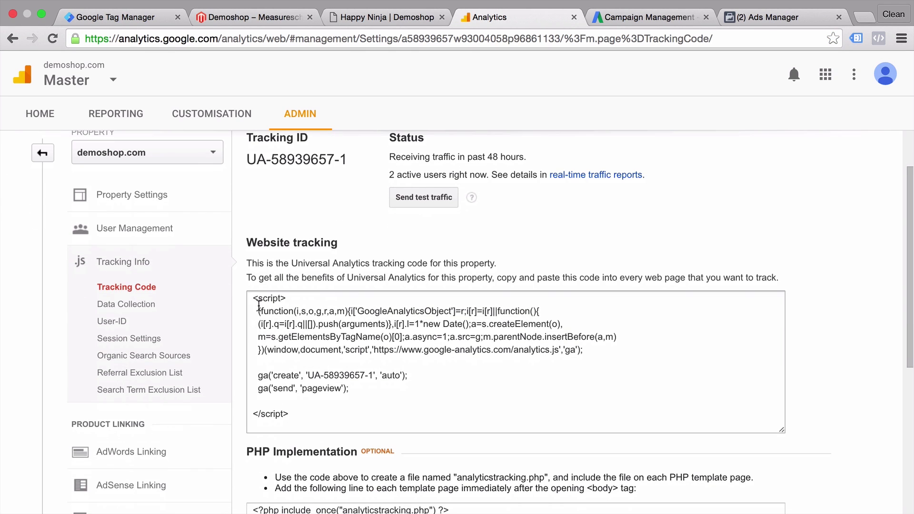
left_click_drag(255, 298, 302, 418)
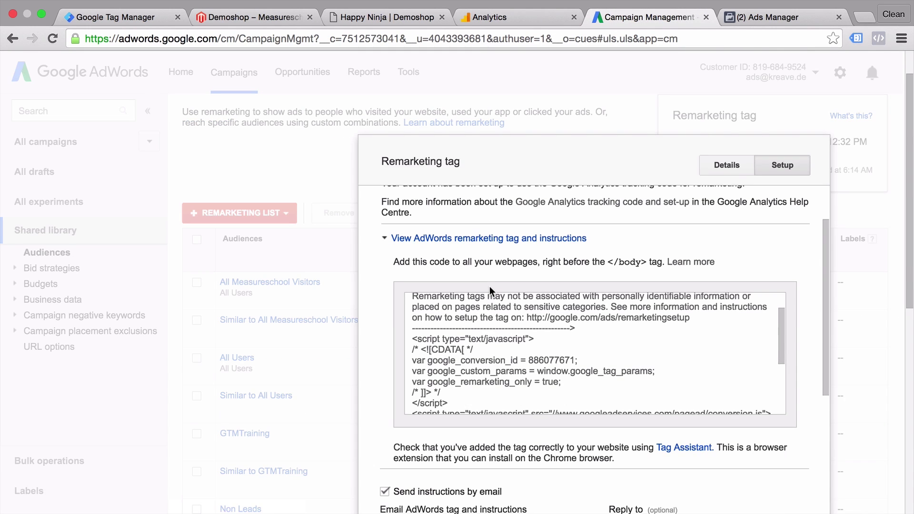
scroll(459, 357, "down", 2)
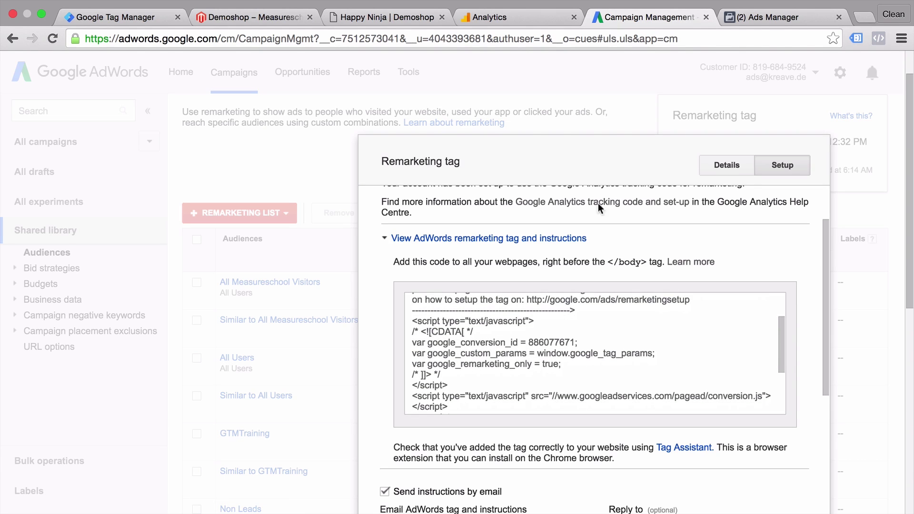
left_click(771, 17)
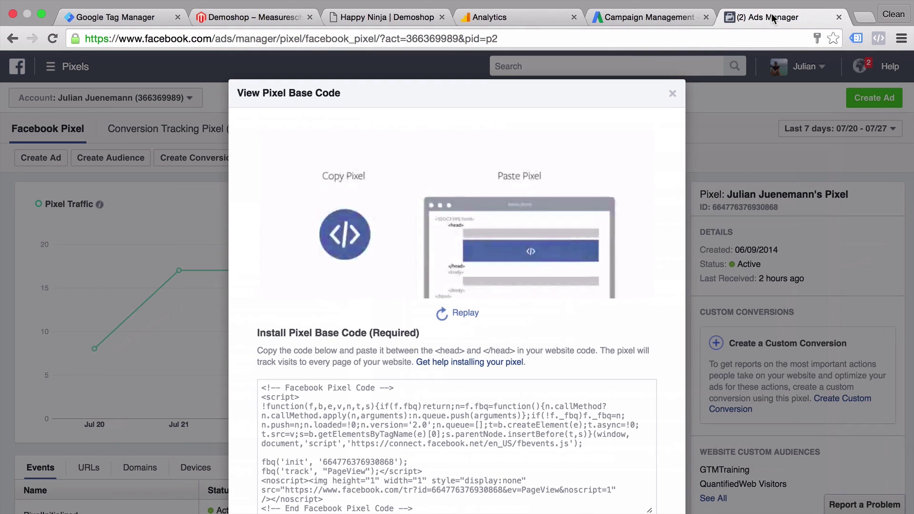
Step: Replay the copy-and-paste pixel install animation in the View Pixel Base Code dialog
left_click(440, 319)
left_click(280, 20)
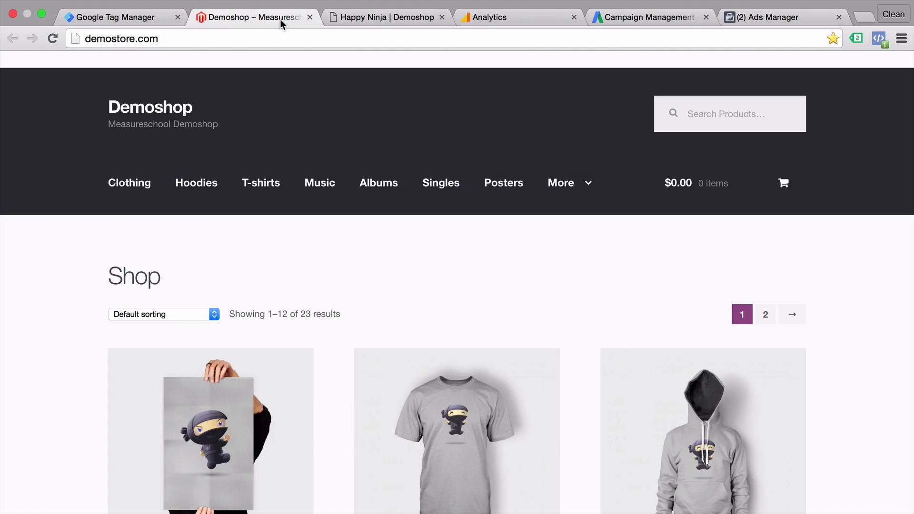
right_click(73, 355)
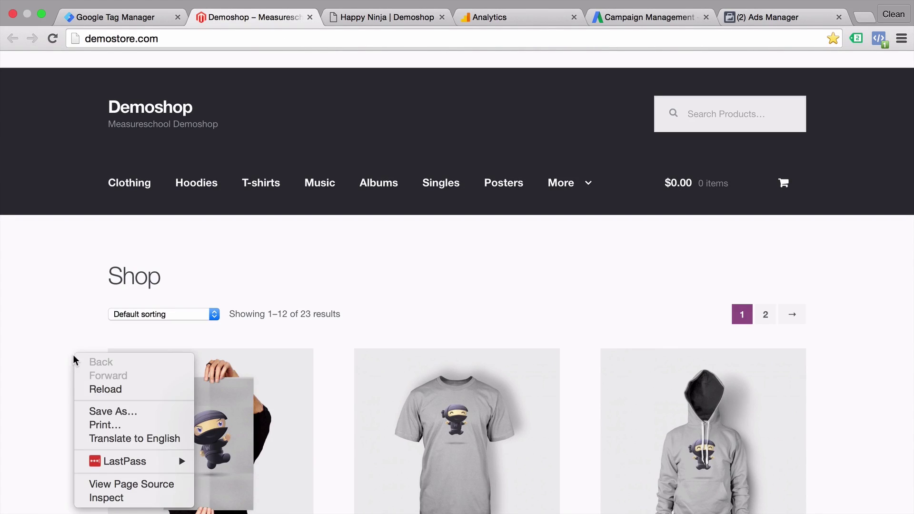
left_click(104, 484)
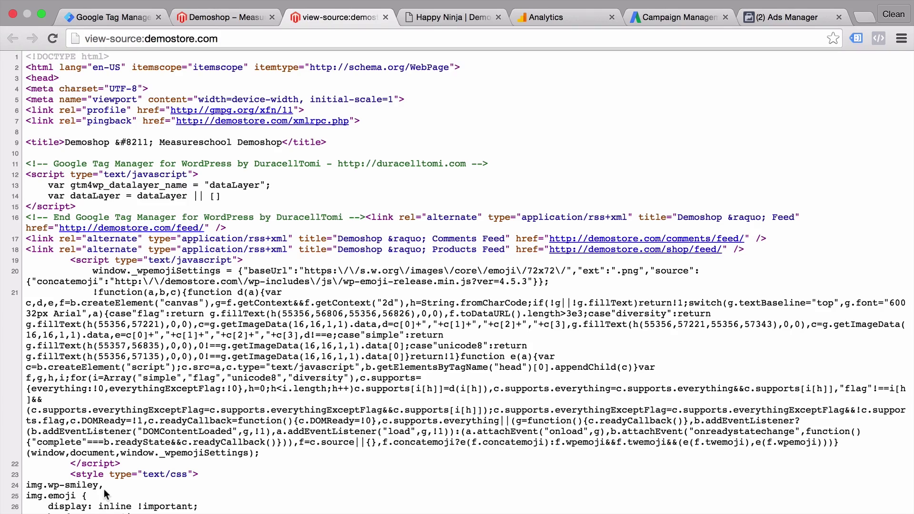
scroll(226, 343, "down", 15)
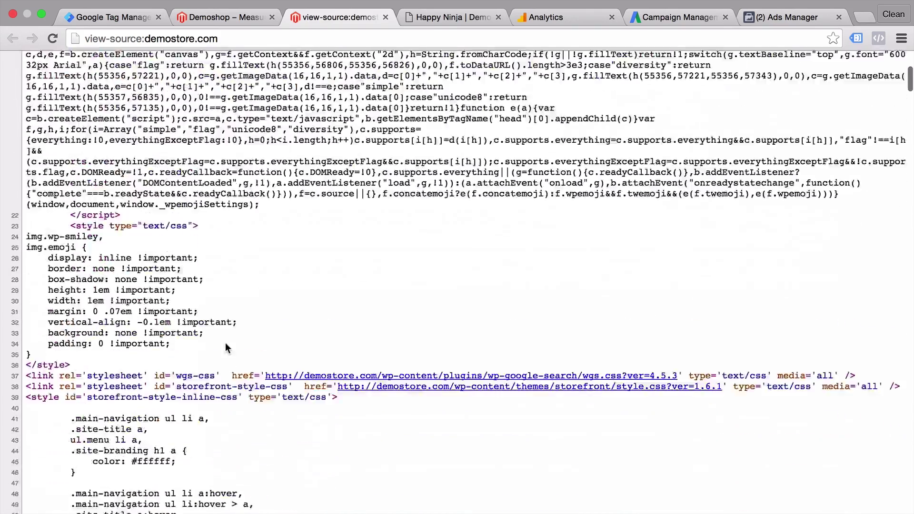
scroll(226, 347, "down", 15)
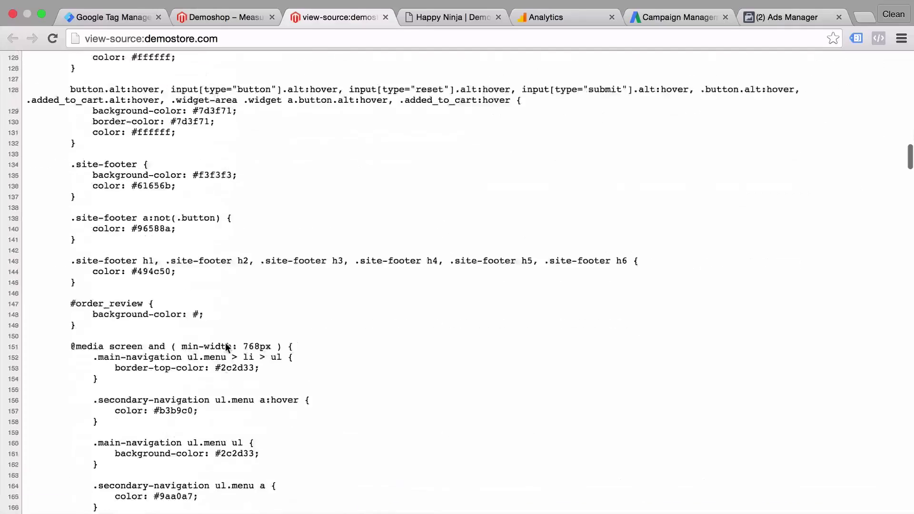
scroll(224, 343, "down", 10)
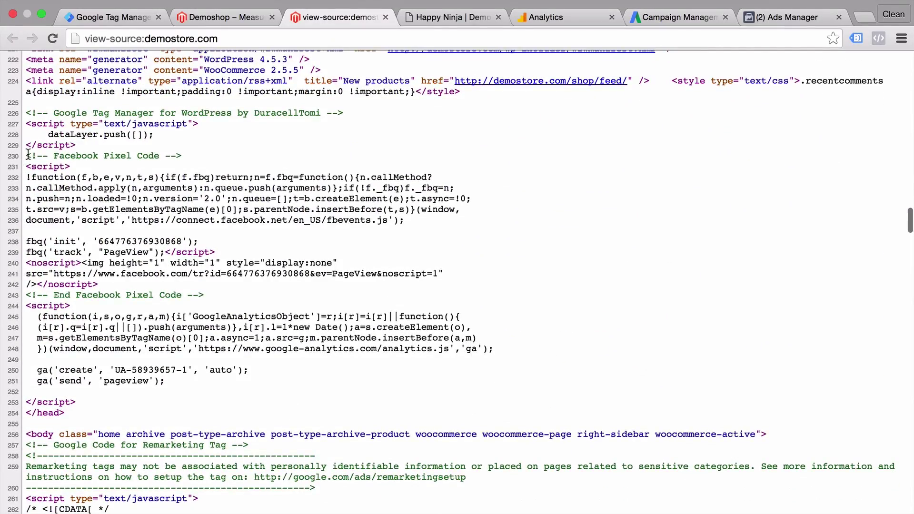
left_click_drag(25, 156, 245, 288)
mouse_move(2, 329)
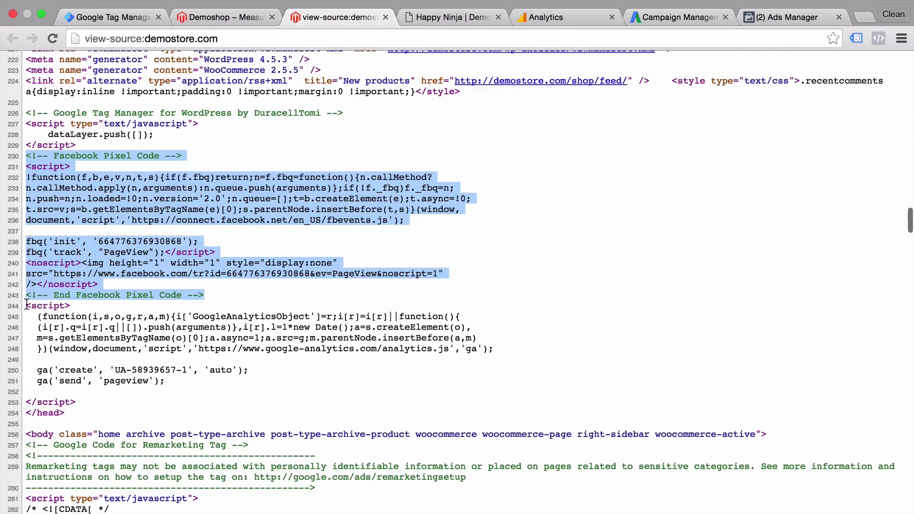
left_click_drag(26, 305, 100, 406)
scroll(100, 406, "down", 8)
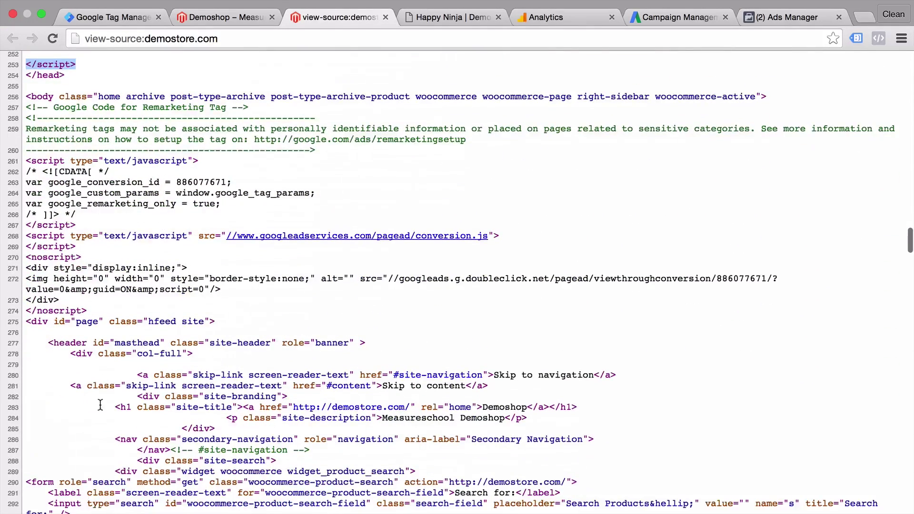
left_click(22, 123)
left_click_drag(27, 106, 240, 312)
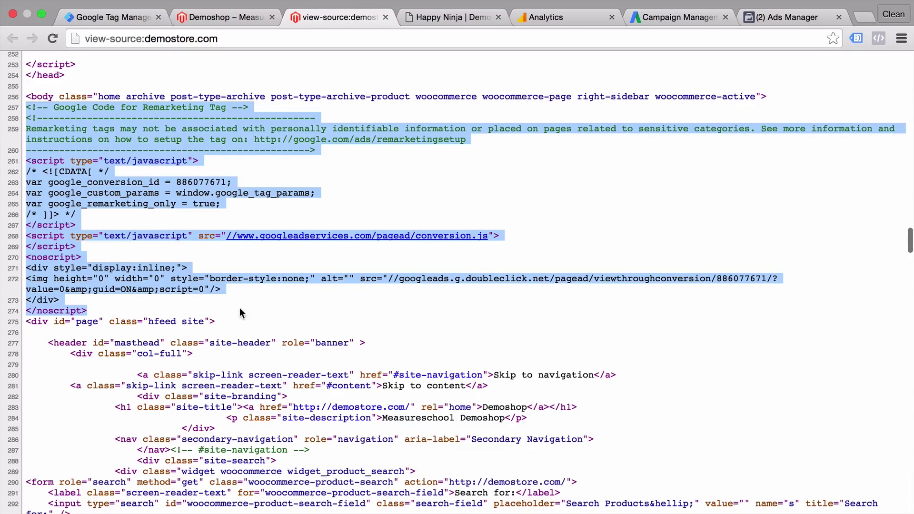
middle_click(313, 20)
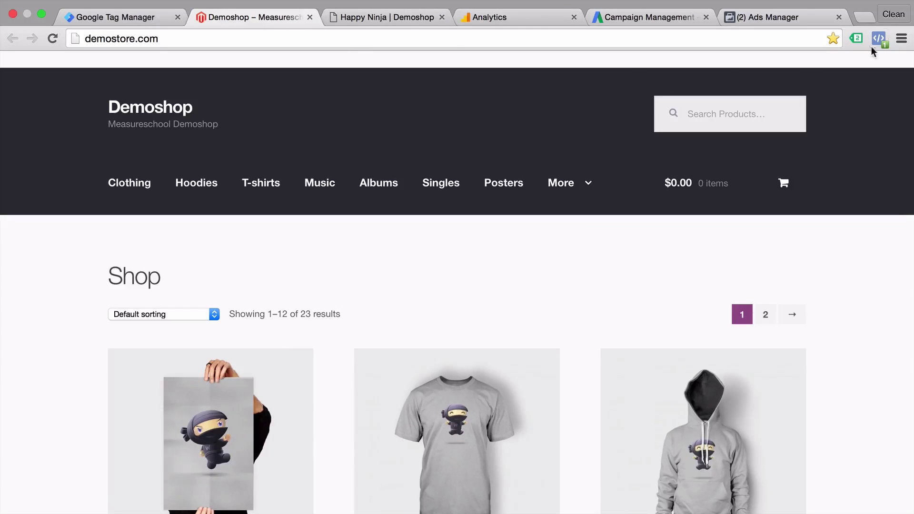
left_click(857, 39)
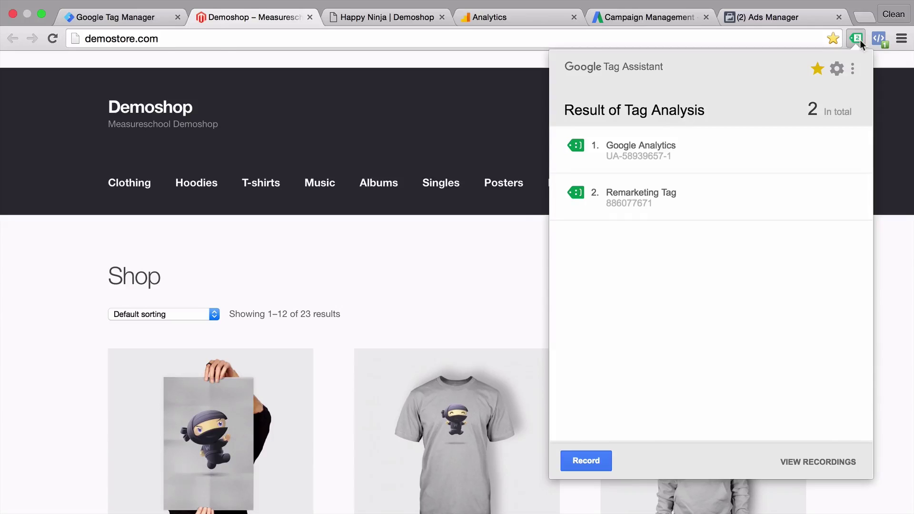
mouse_move(650, 161)
mouse_move(643, 204)
left_click(879, 39)
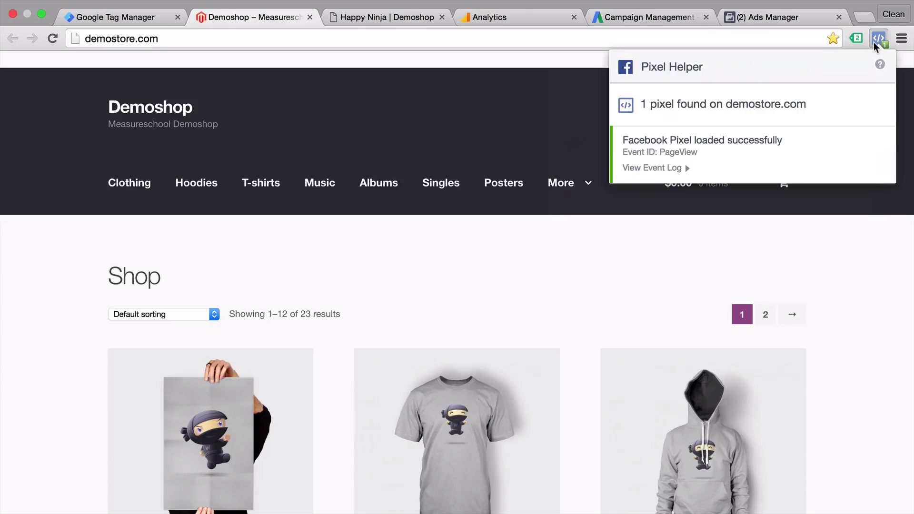
left_click(340, 111)
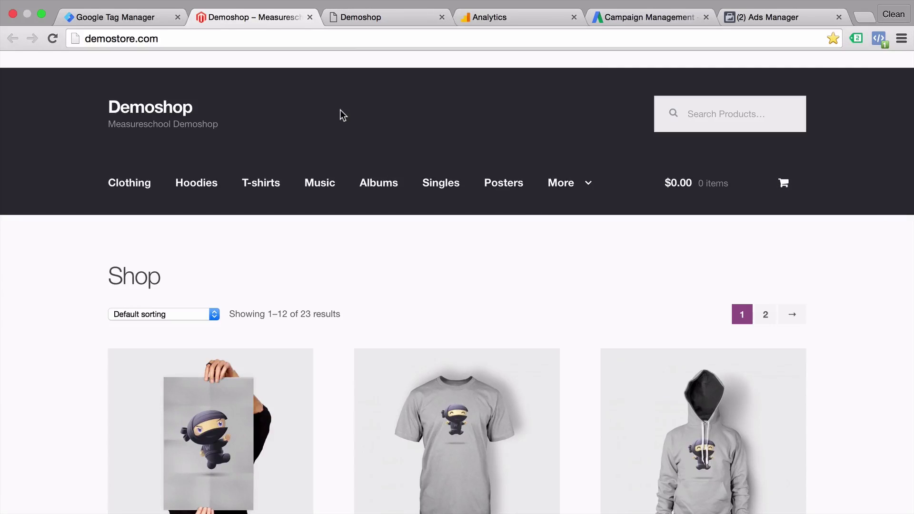
Step: On the demoshop.com Mystile shop, check which tags load using Tag Assistant
left_click(384, 14)
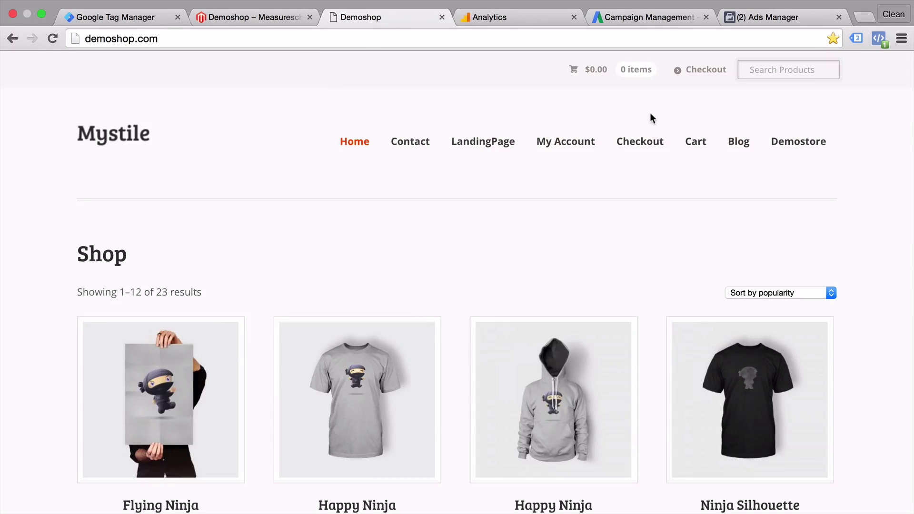
left_click(858, 42)
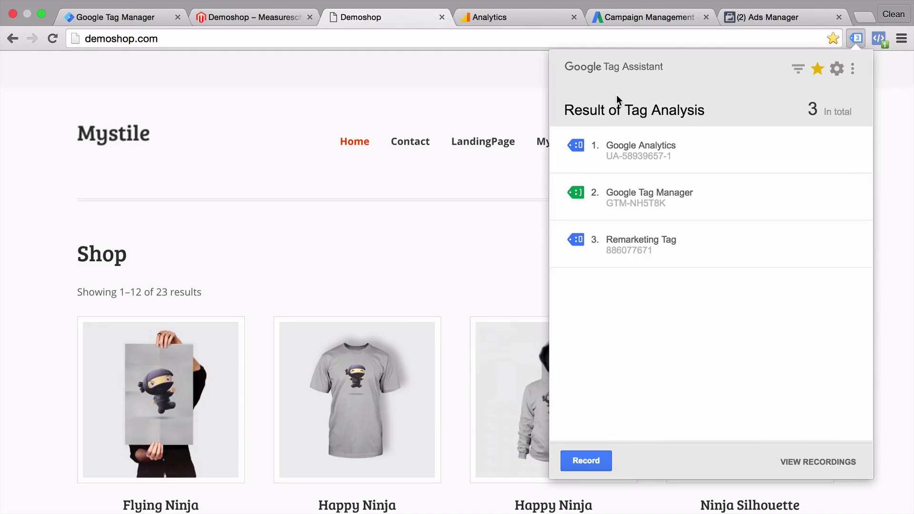
mouse_move(605, 150)
mouse_move(625, 264)
Step: Check the Facebook pixel with Pixel Helper, then bring up the page's context menu
left_click(884, 38)
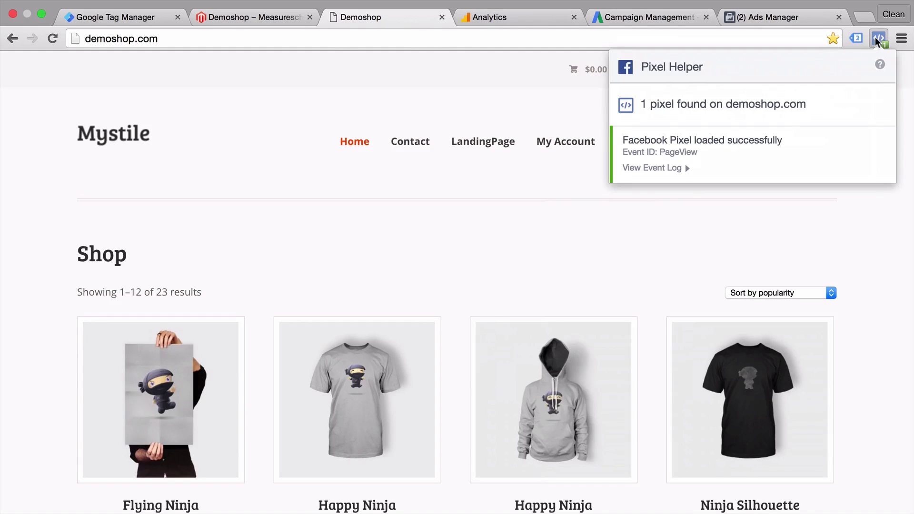
left_click(528, 262)
right_click(528, 261)
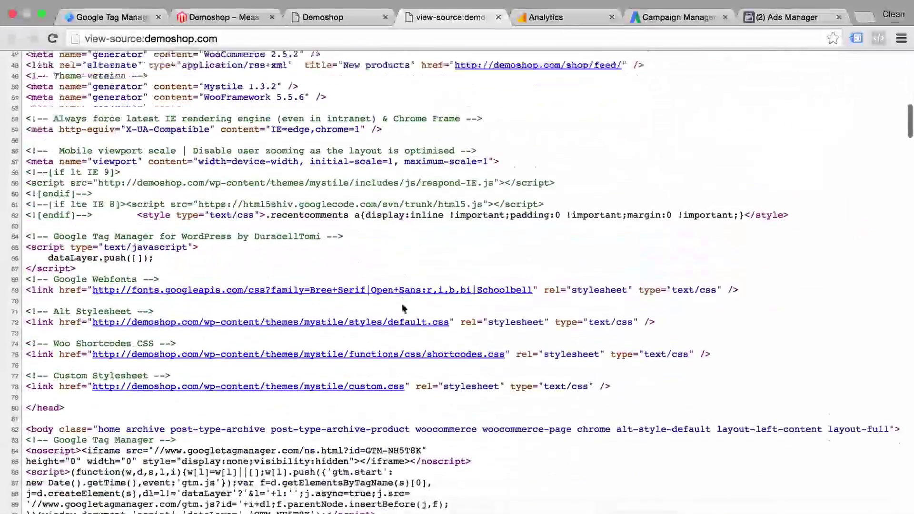
Step: Locate and select the GTM-NH5T8K snippet on source lines 83–91, right after the opening body tag
scroll(402, 308, "down", 5)
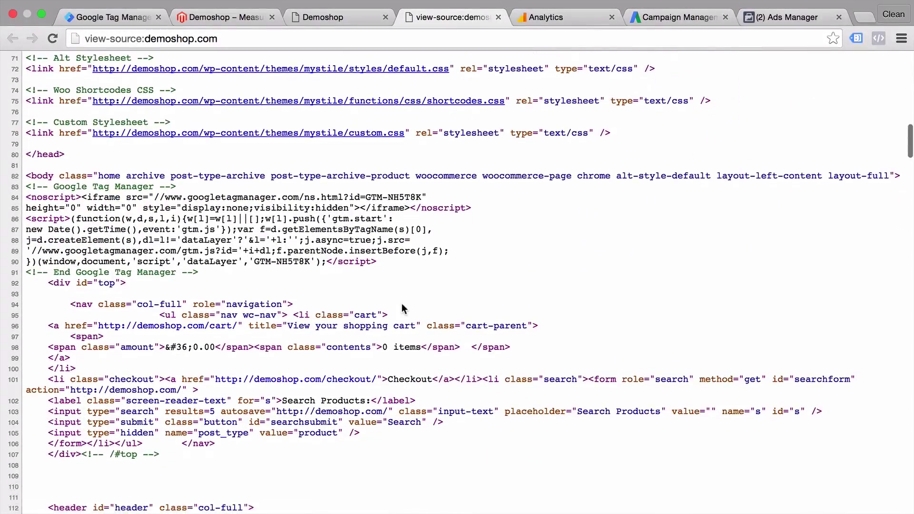
scroll(401, 304, "down", 1)
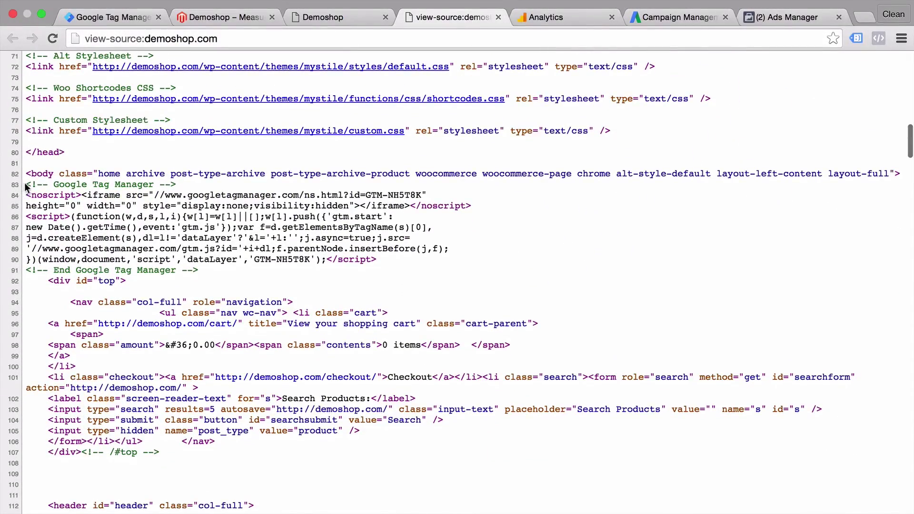
left_click_drag(24, 182, 243, 267)
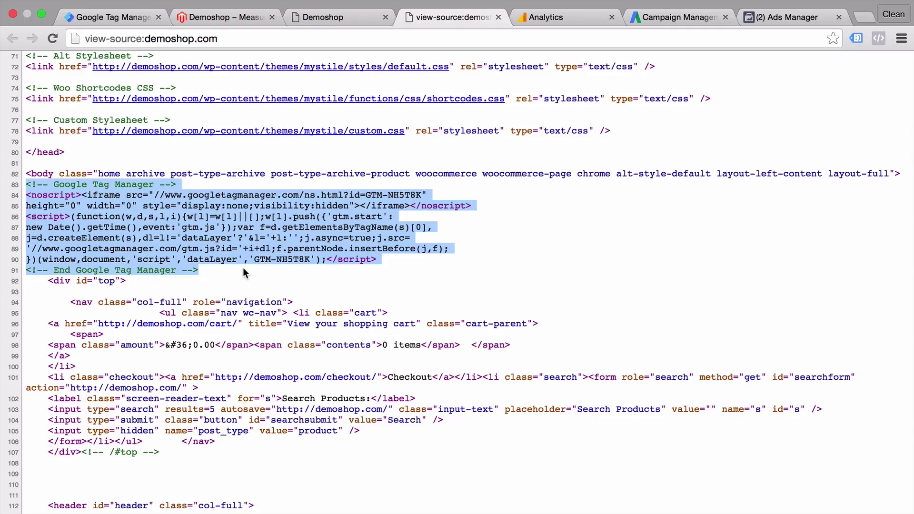
left_click(243, 267)
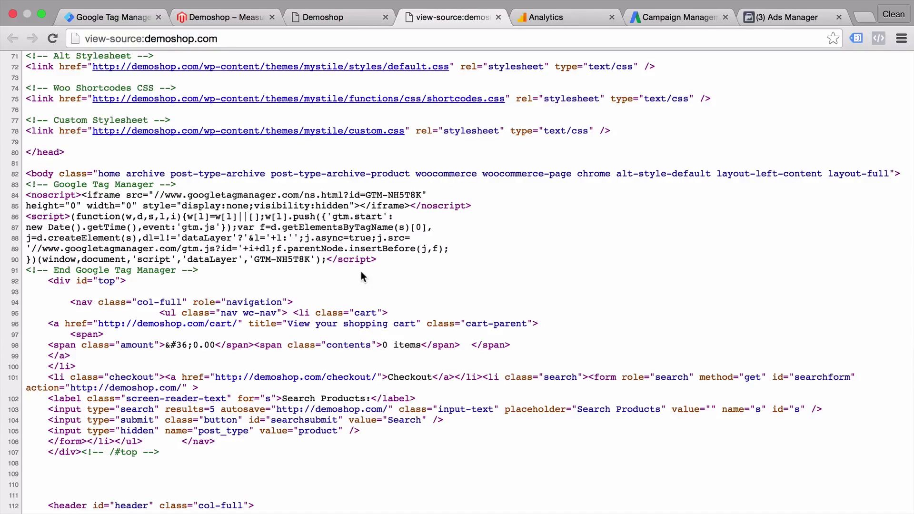
Step: Return to the Tag Manager tags list and open the Publish options to preview Version 3
left_click(123, 18)
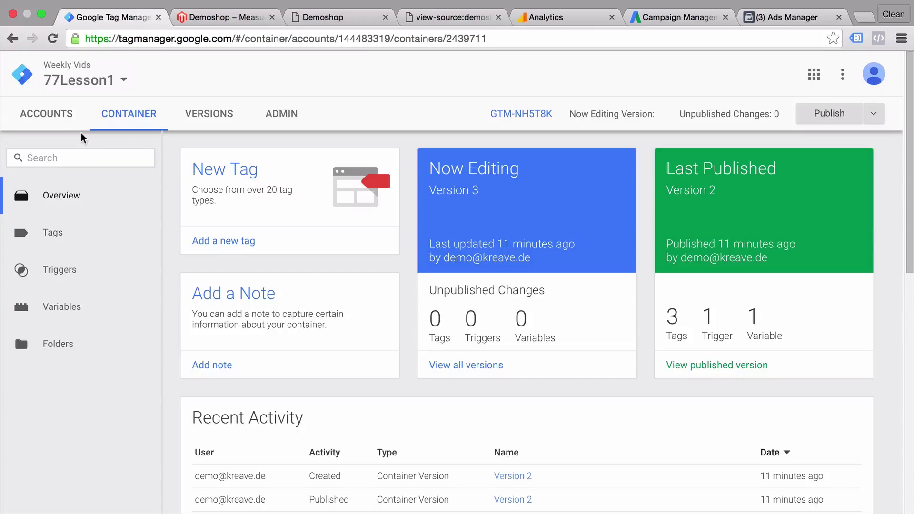
left_click(67, 234)
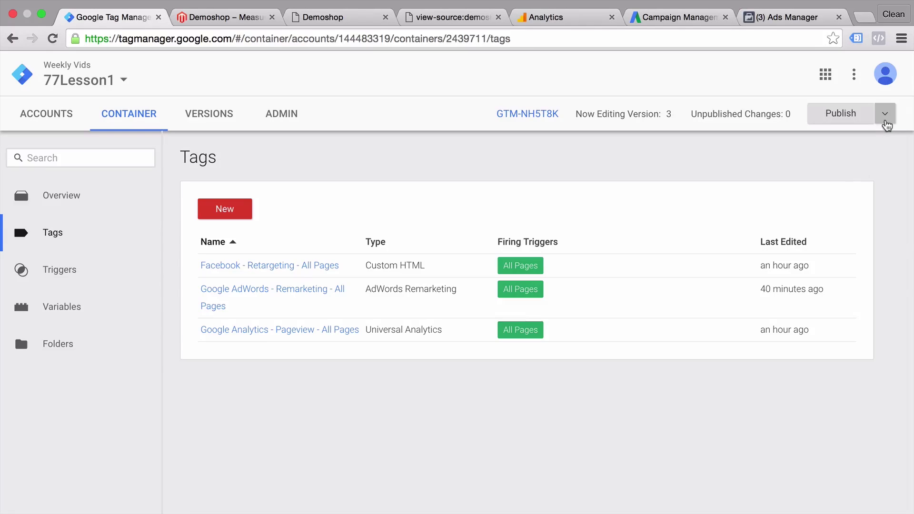
left_click(885, 122)
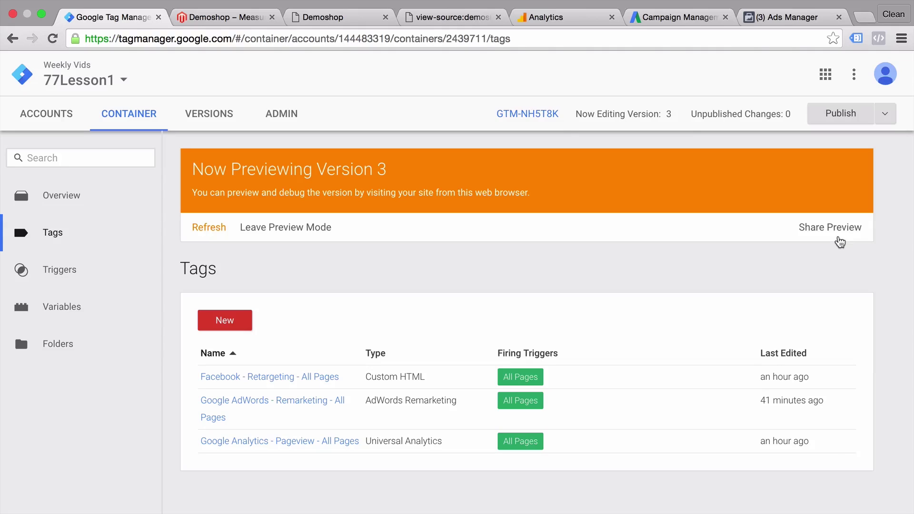
Step: Reload the Demoshop page under preview and enlarge the debug panel showing three fired All Pages tags
left_click(309, 17)
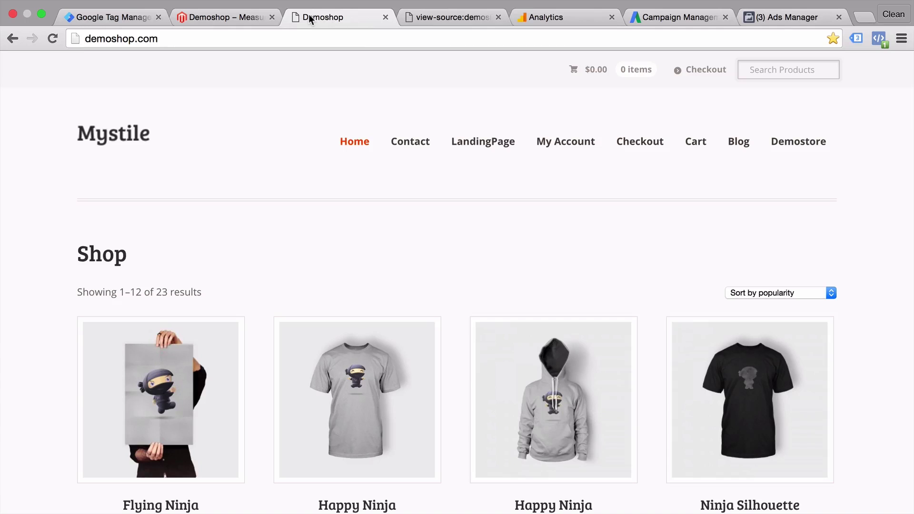
left_click(52, 39)
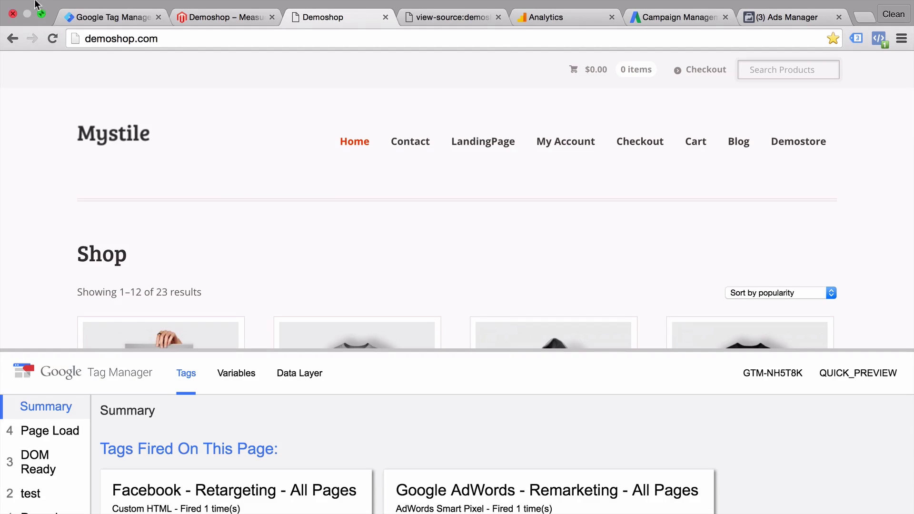
left_click(96, 18)
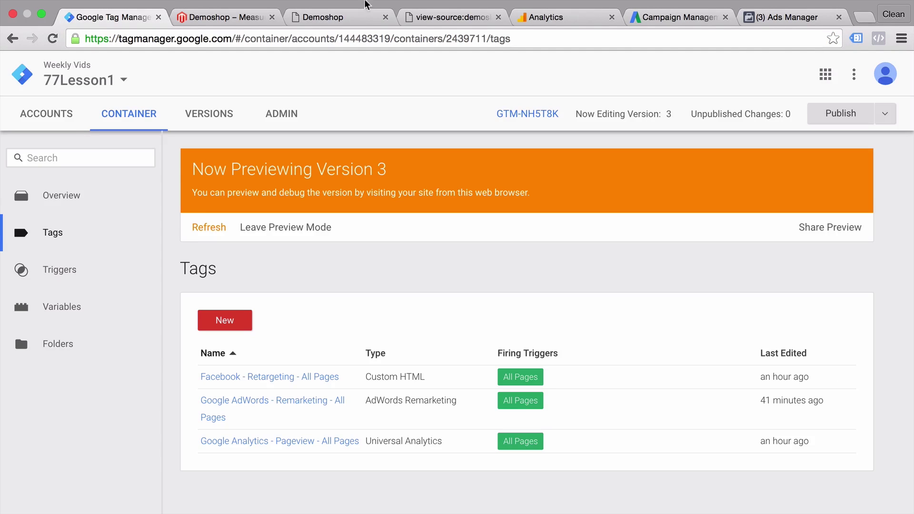
left_click(352, 17)
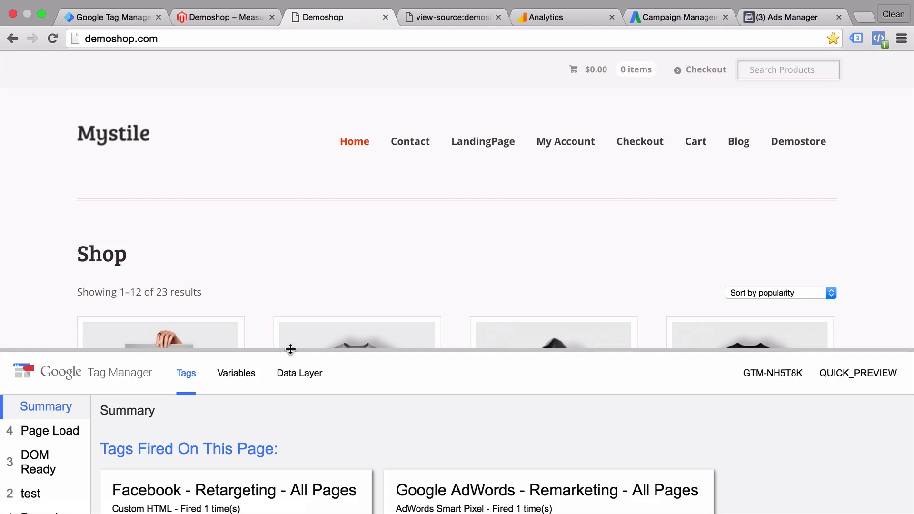
left_click_drag(292, 351, 312, 200)
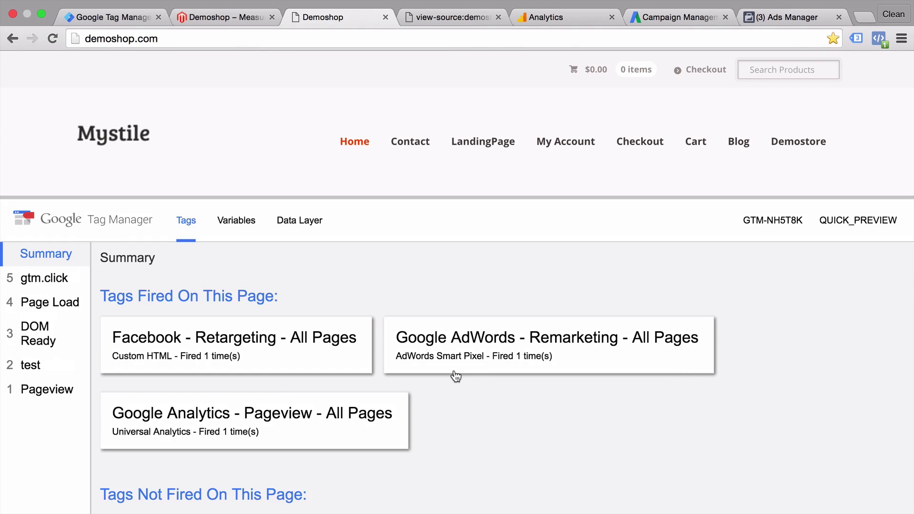
Step: Verify the preview tags fire on the shop's Contact page in the enlarged debug panel
left_click(417, 149)
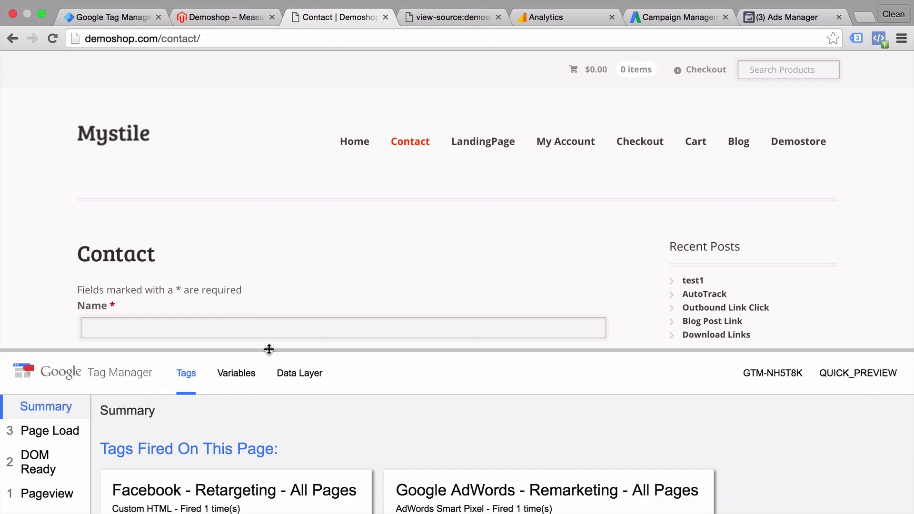
left_click_drag(269, 350, 269, 140)
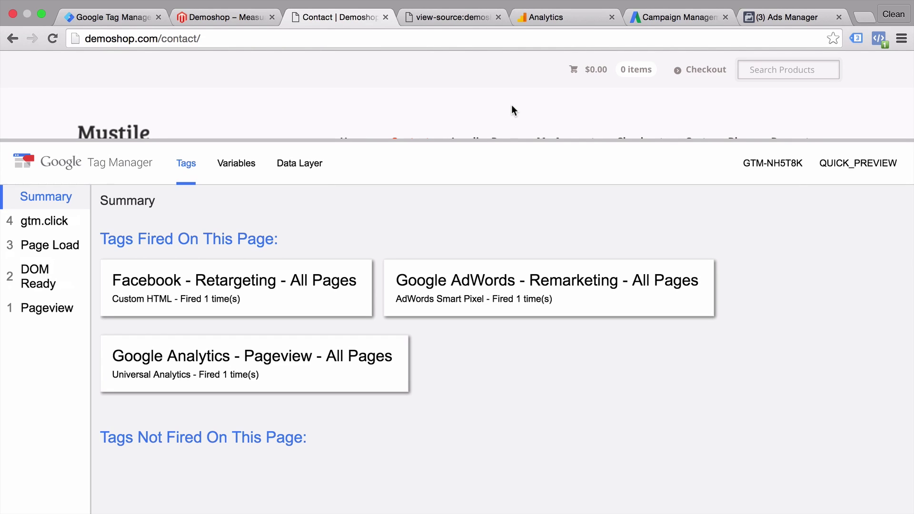
scroll(512, 109, "down", 3)
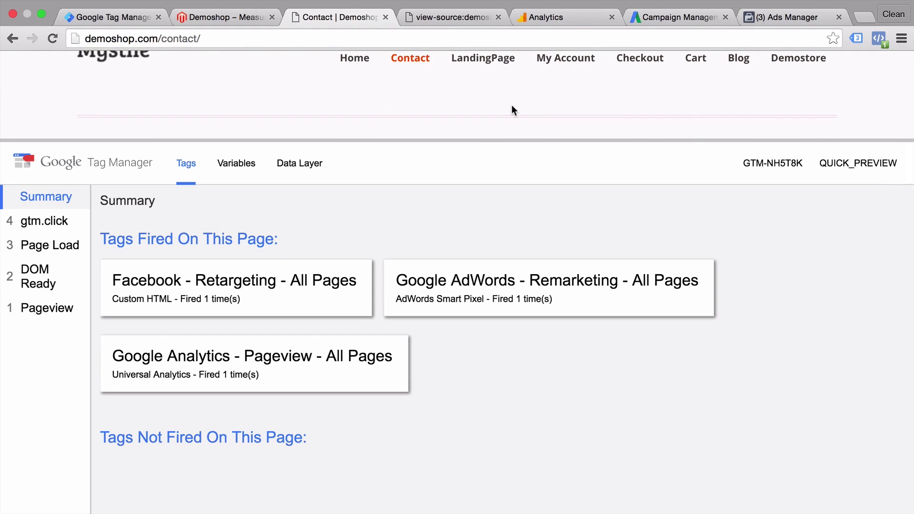
scroll(511, 109, "down", 3)
scroll(511, 111, "down", 3)
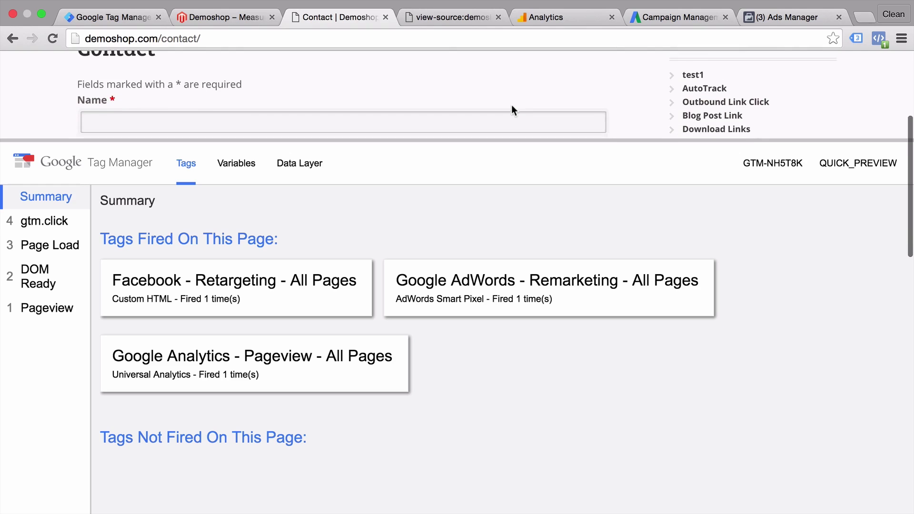
left_click(113, 17)
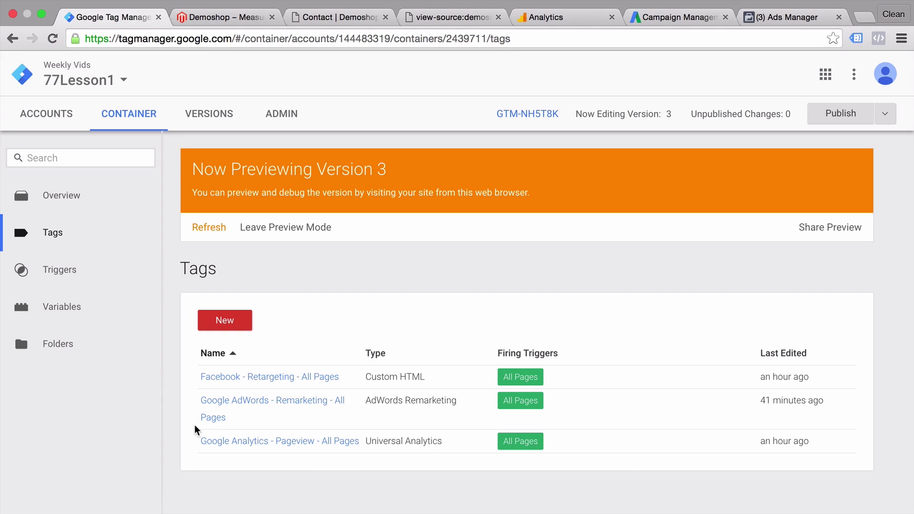
Step: Review the Google Analytics - Pageview - All Pages tag, then view the UA-58939657-1 tracking code page
left_click(219, 443)
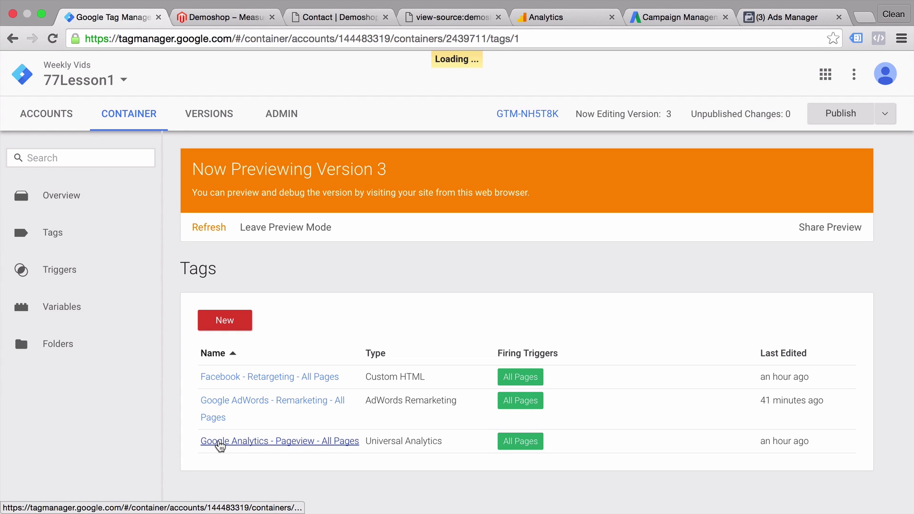
scroll(206, 363, "down", 2)
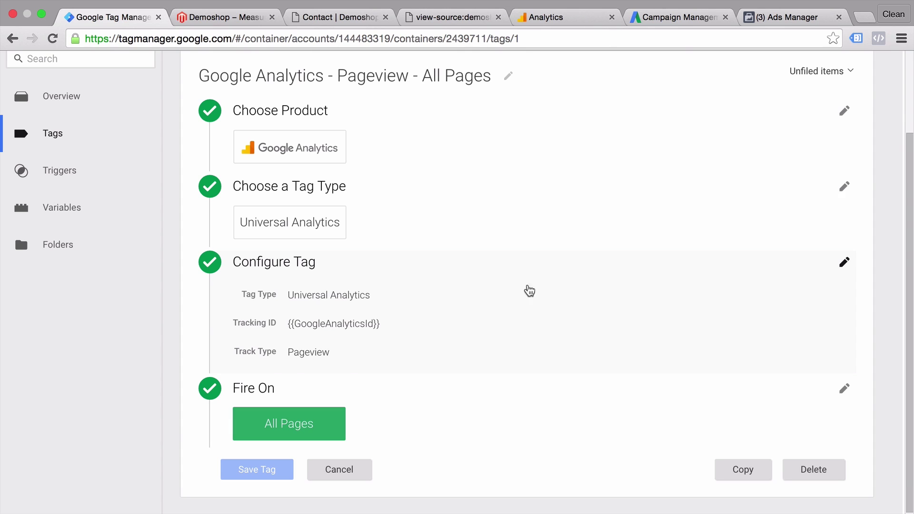
left_click(548, 17)
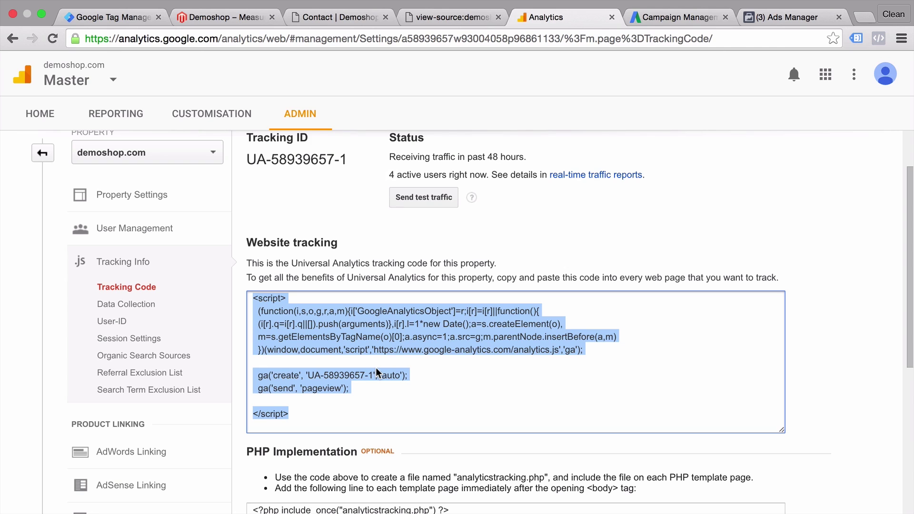
Step: Return to the Pageview tag's Universal Analytics configuration firing on All Pages in Tag Manager
left_click(129, 18)
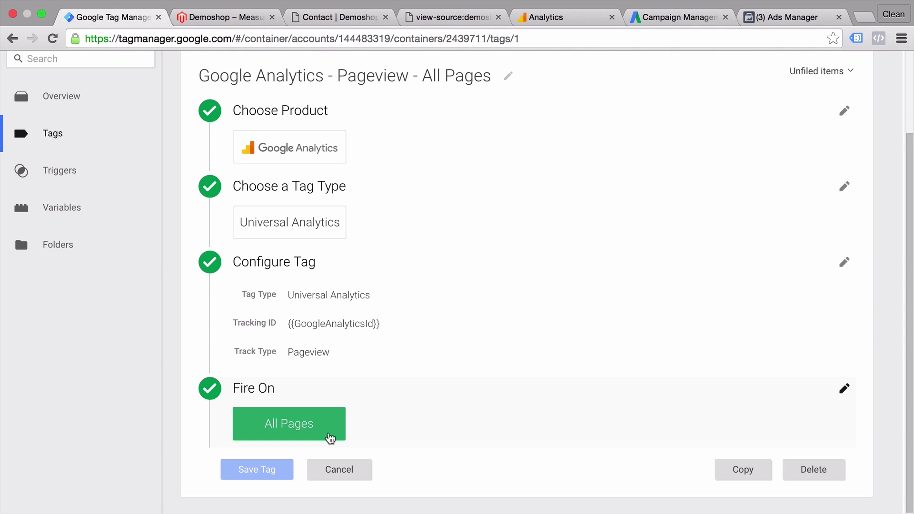
Step: Go back from the Pageview tag to the container's Tags list
left_click(67, 135)
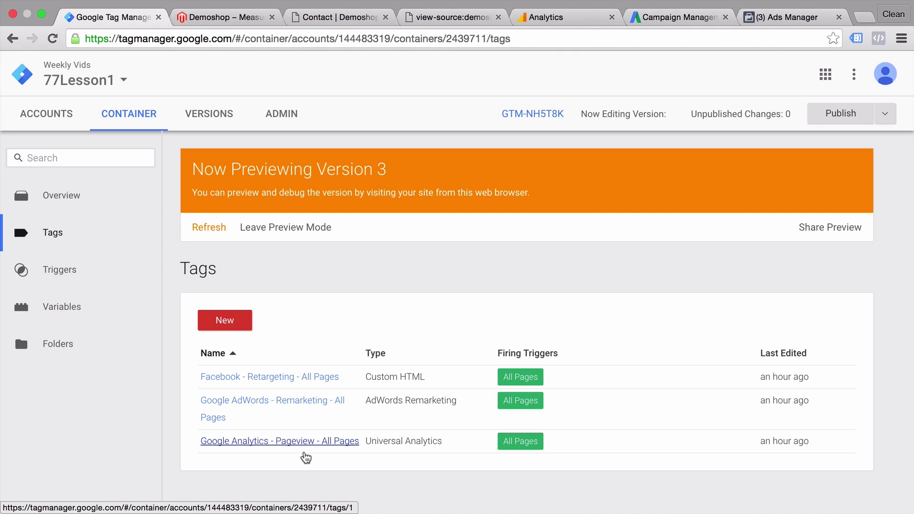
Step: Create a new tag named 'Google Analytics - Event - Add To Cart' using Google Analytics
left_click(222, 319)
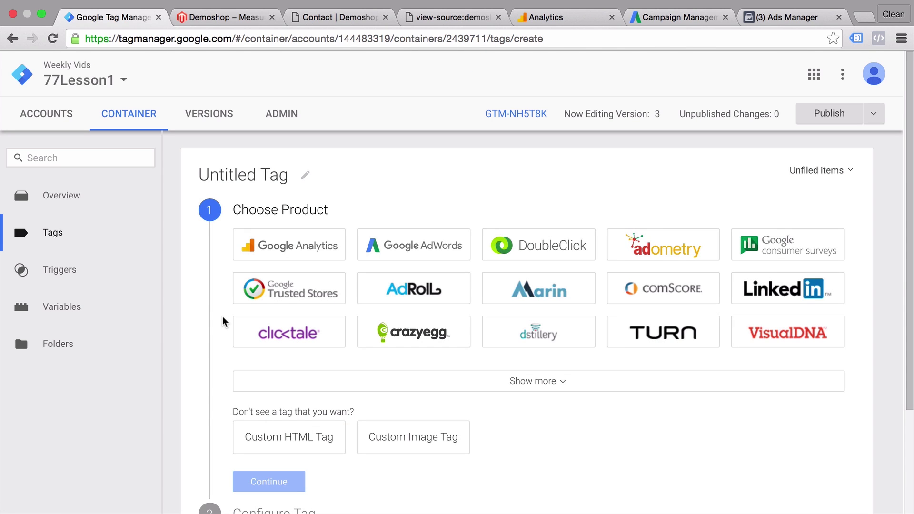
left_click(266, 187)
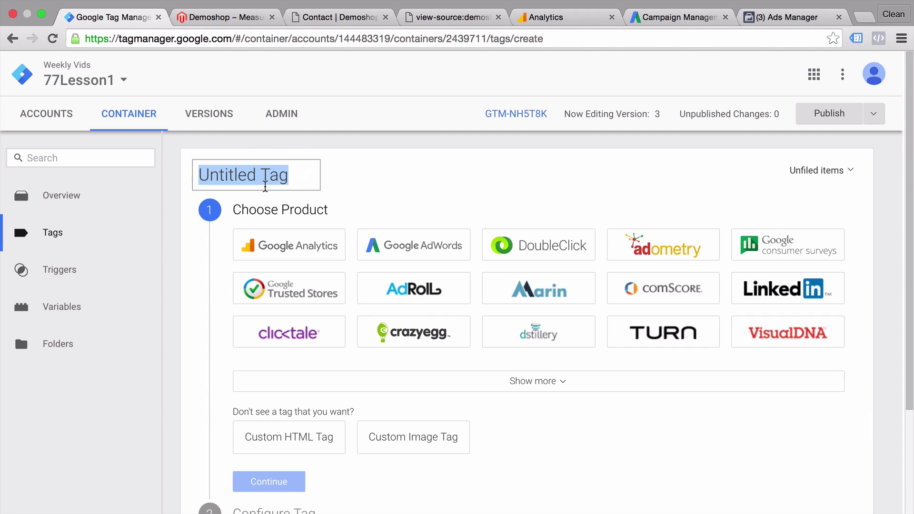
type("Google Analytics - Event - A")
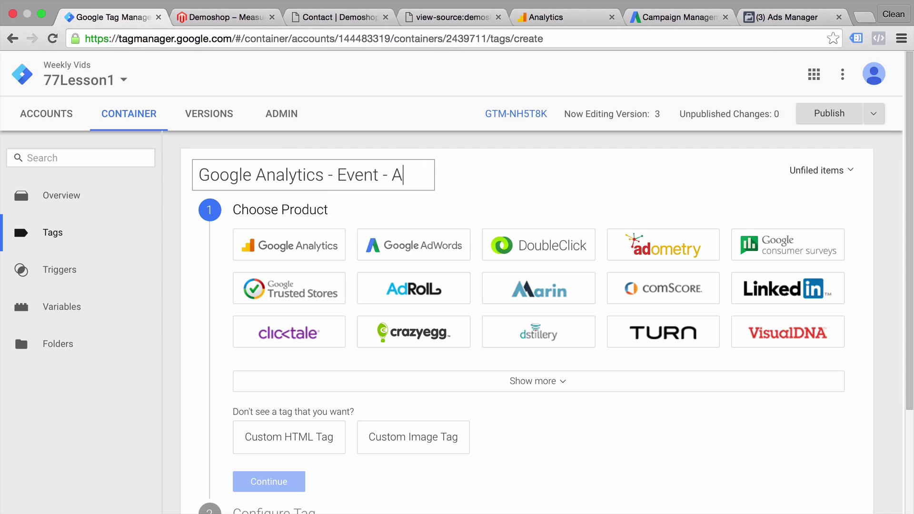
type("dd To Cart")
left_click(272, 260)
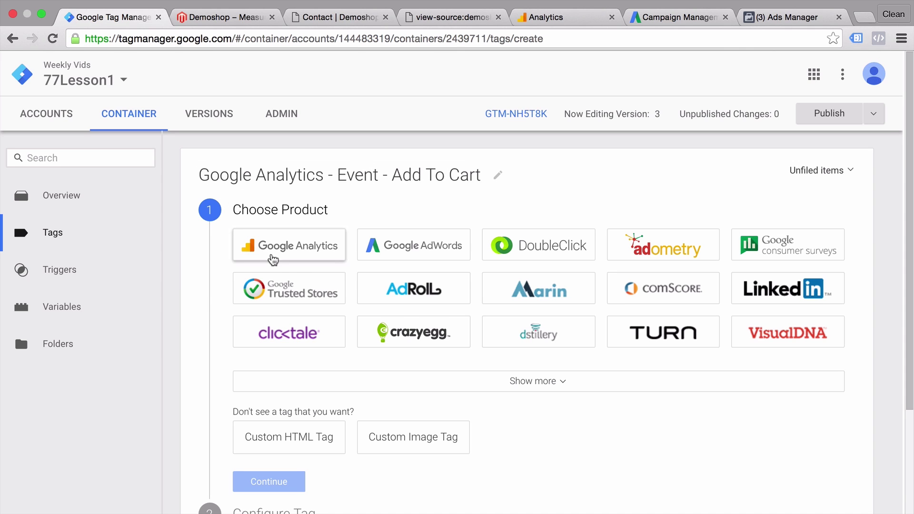
left_click(274, 323)
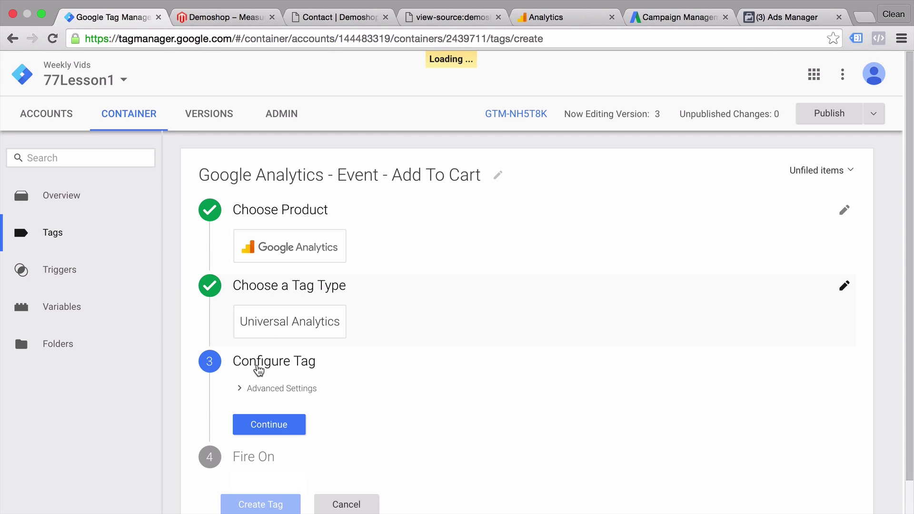
left_click(251, 406)
Step: Copy the tracking ID UA-58939657-1 from Analytics into the tag's configuration
left_click(546, 17)
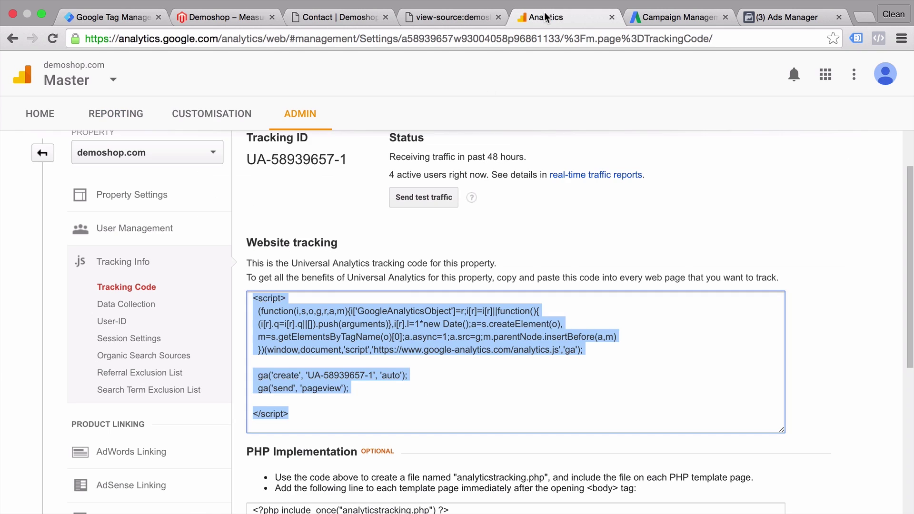
left_click_drag(347, 159, 246, 159)
key("ctrl+c")
left_click(119, 17)
key("ctrl+v")
scroll(206, 411, "down", 3)
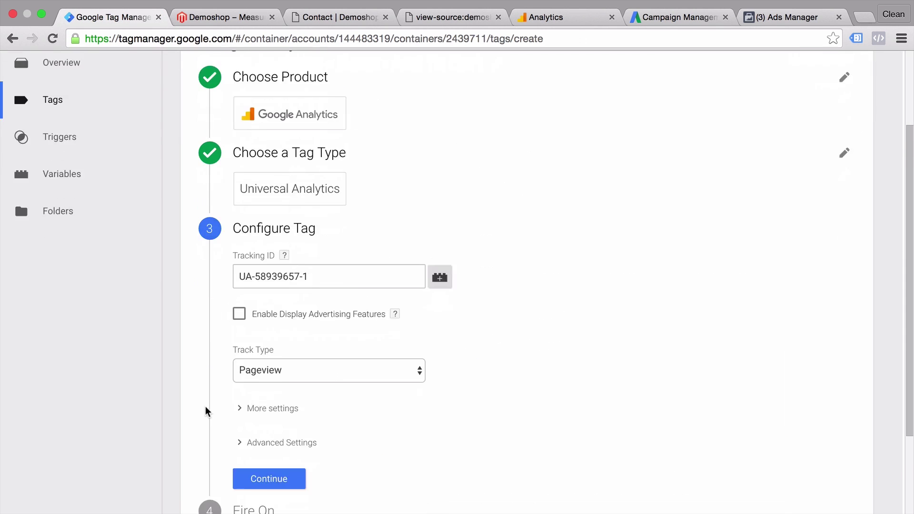
scroll(206, 411, "down", 1)
Step: Set Track Type to Event, fill in Category and Action 'Add to Cart', and set Non-Interaction Hit to True
left_click(312, 347)
left_click(309, 356)
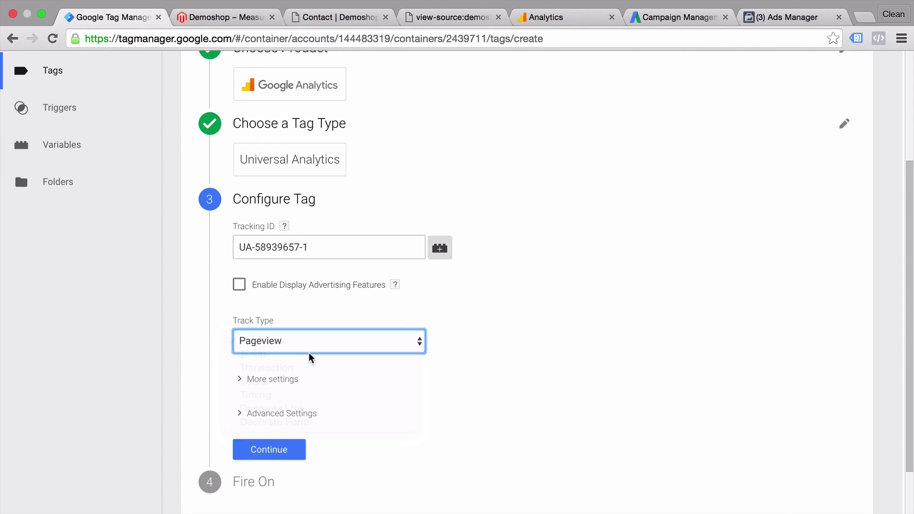
scroll(214, 416, "down", 3)
left_click(344, 242)
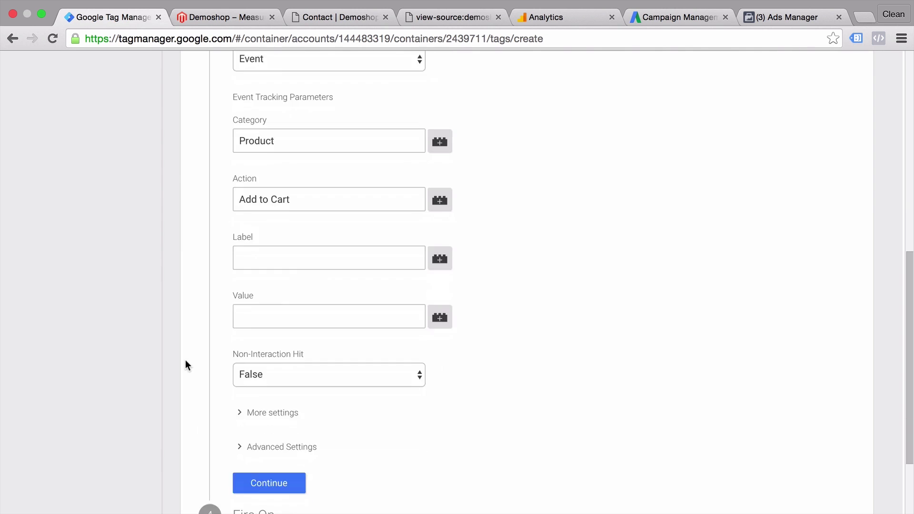
scroll(185, 360, "down", 2)
left_click(309, 280)
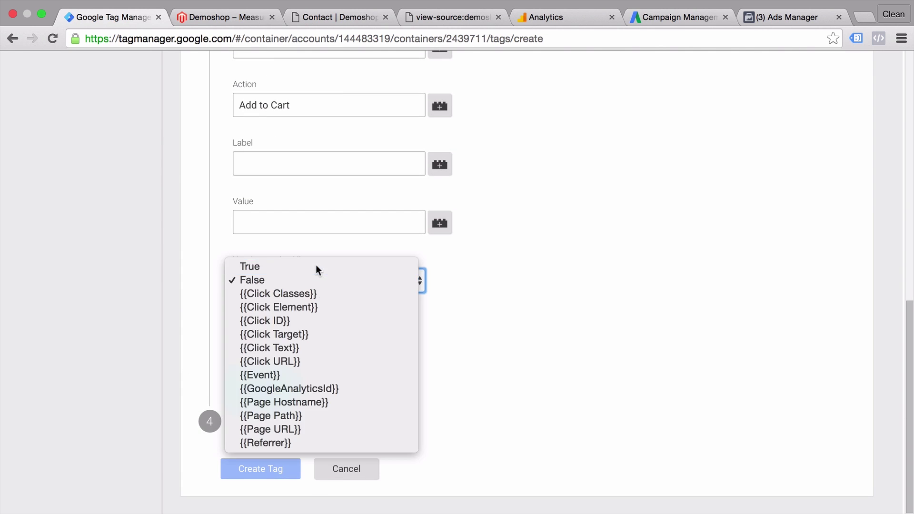
left_click(316, 265)
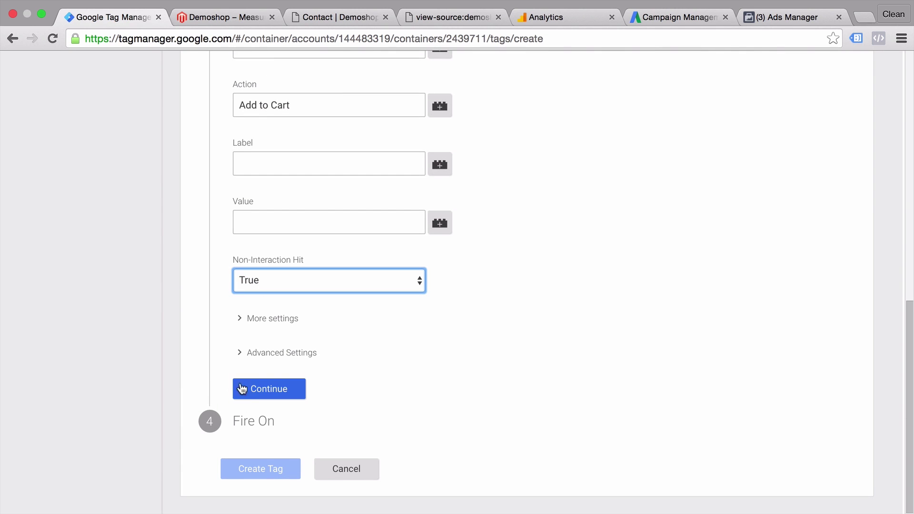
Step: Start a new click trigger for the tag named 'Add to Cart Click'
left_click(257, 392)
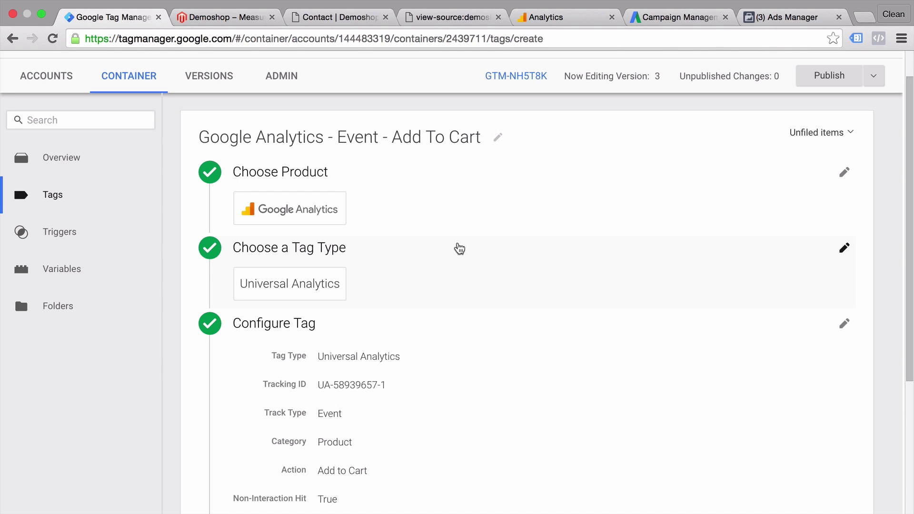
scroll(459, 248, "down", 5)
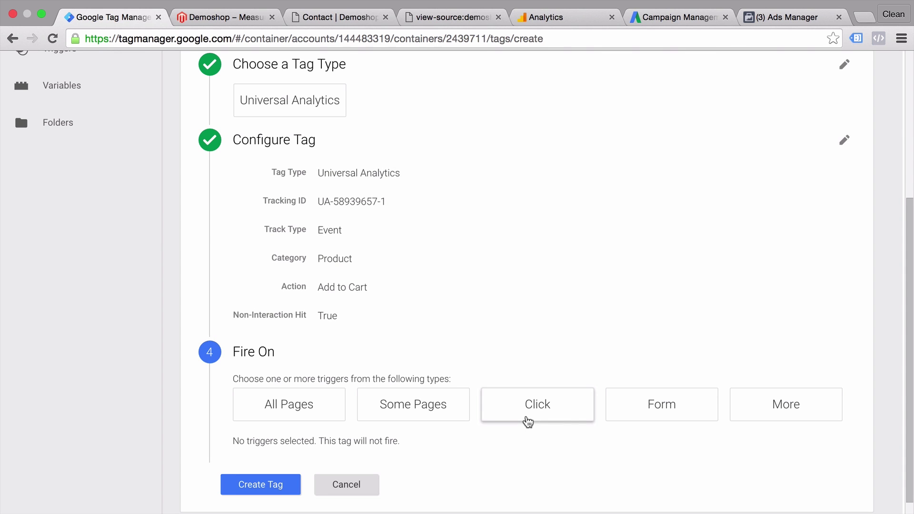
left_click(528, 422)
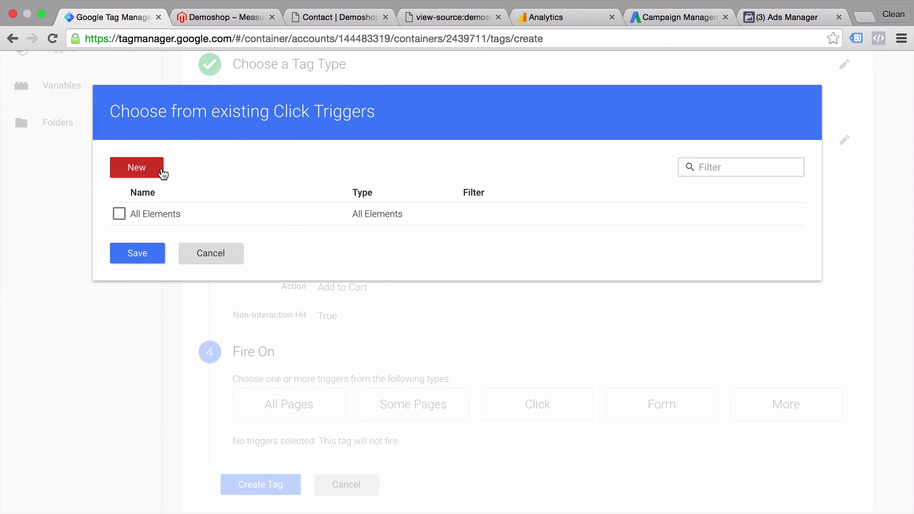
left_click(136, 167)
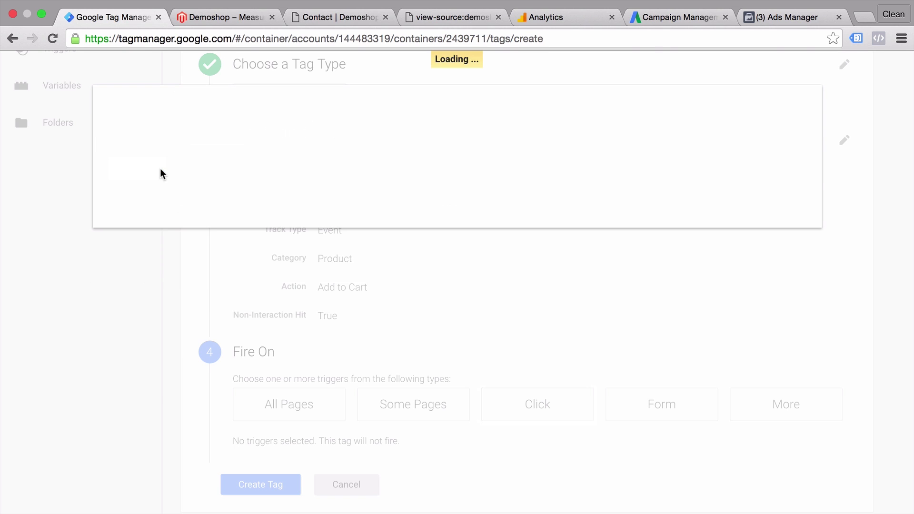
left_click(161, 170)
triple_click(161, 170)
type("Add to Cart Click")
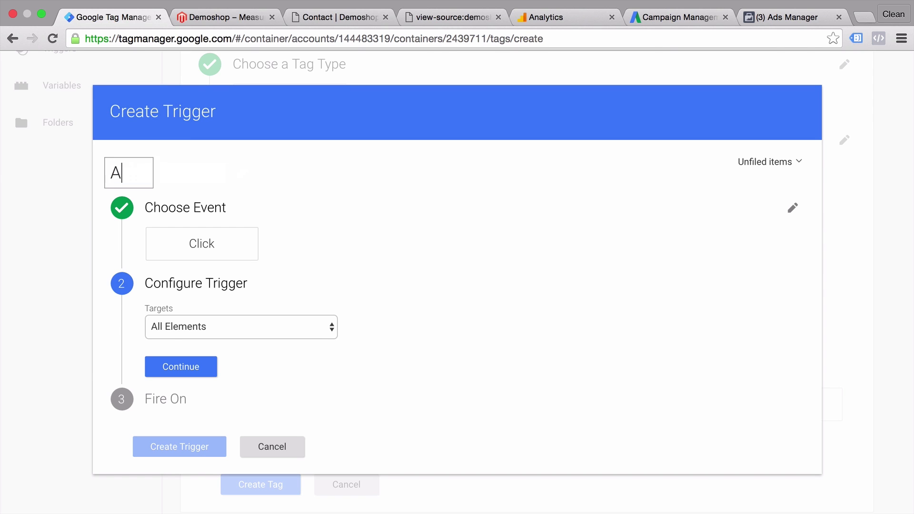
Step: Make the trigger fire when Click Text contains 'Add to cart', then save the trigger and tag
left_click(187, 369)
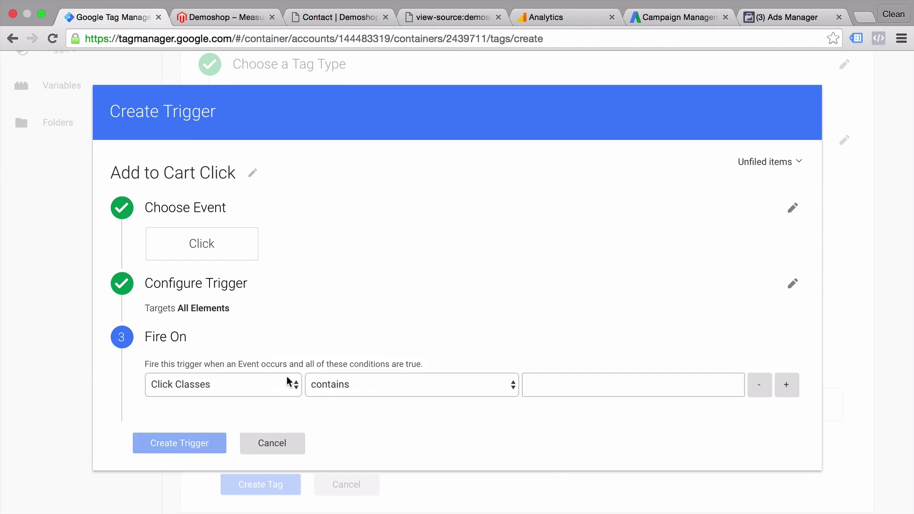
left_click(228, 384)
left_click(239, 381)
left_click(576, 385)
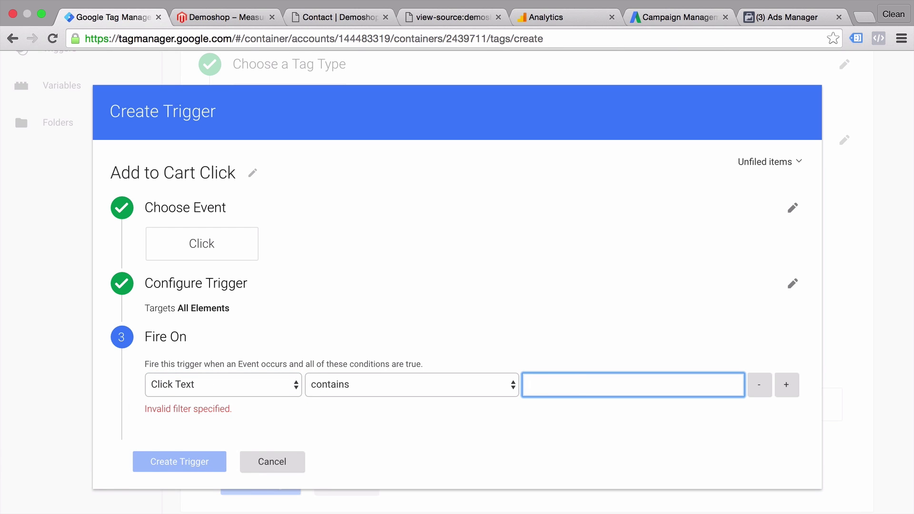
type("Add to cart")
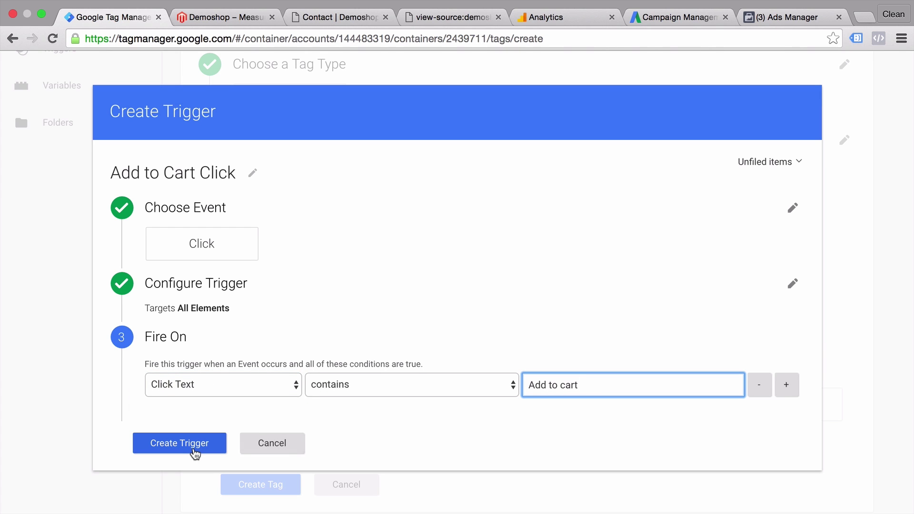
left_click(194, 449)
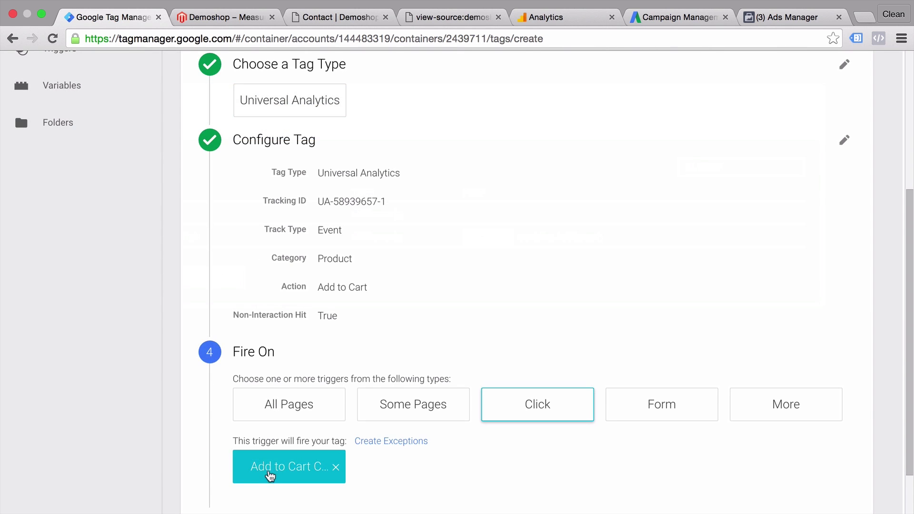
scroll(172, 441, "down", 2)
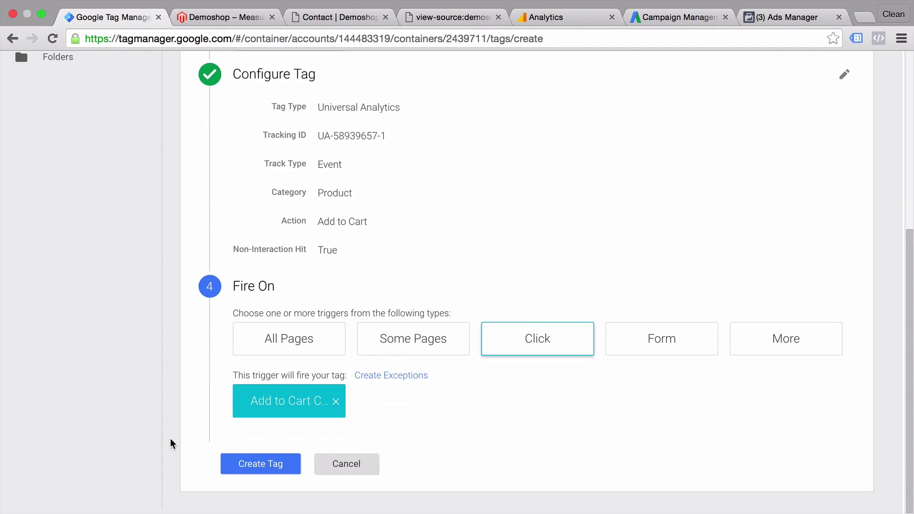
left_click(269, 478)
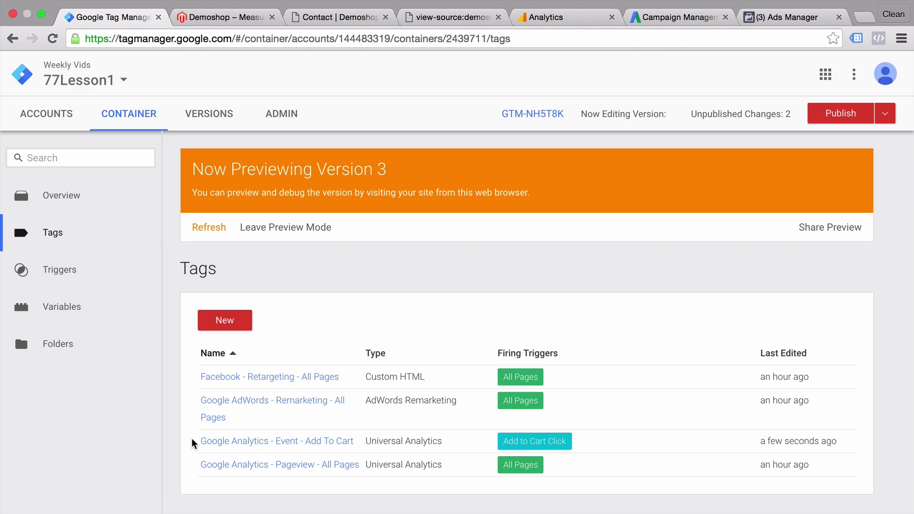
Step: Relaunch Preview mode so the container includes the new Add To Cart tag
left_click(886, 119)
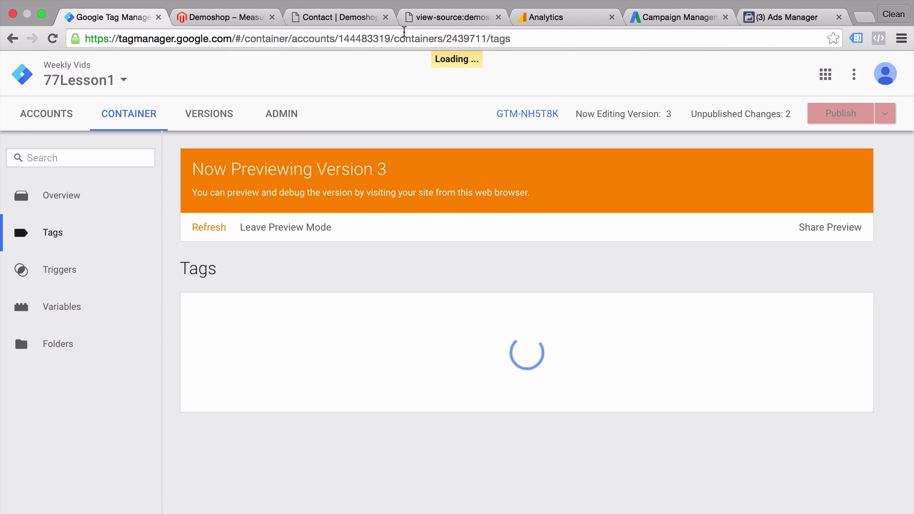
Step: Reload the Demoshop tab and open the grey Happy Ninja t-shirt from the home page
left_click(355, 16)
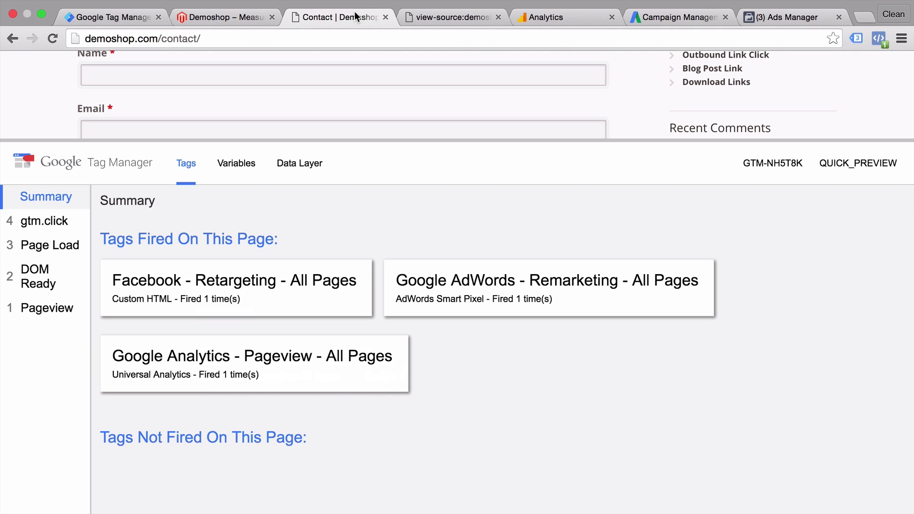
left_click(50, 39)
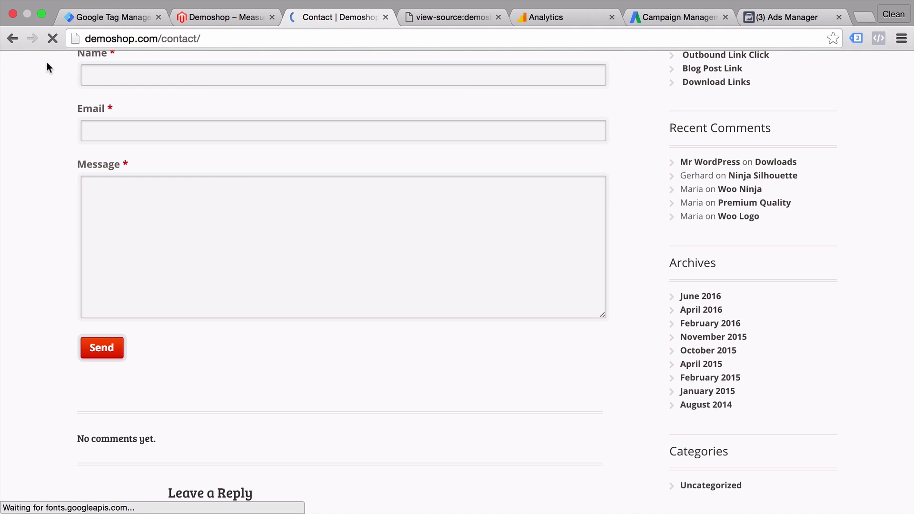
scroll(53, 161, "up", 5)
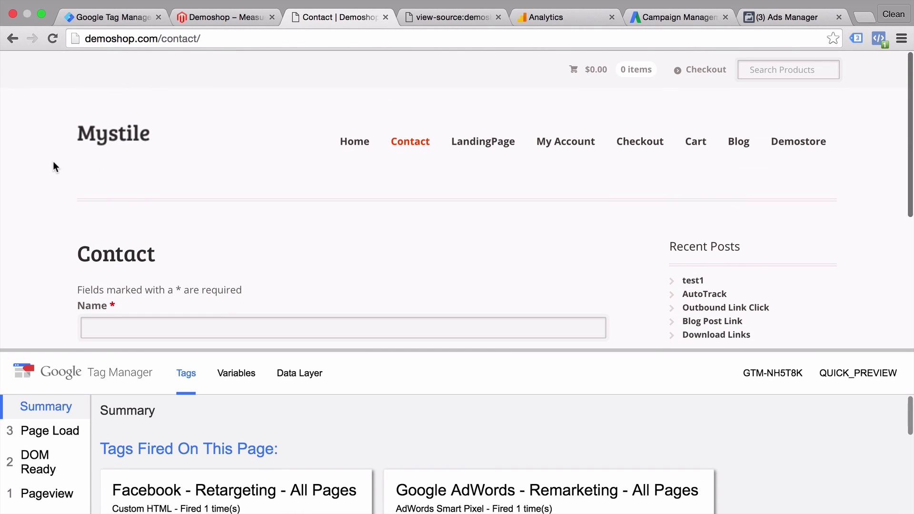
left_click(348, 151)
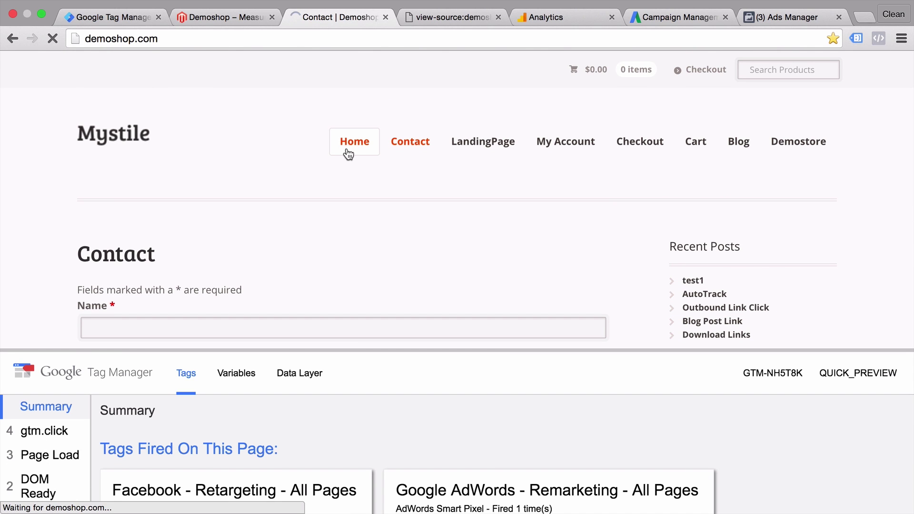
scroll(316, 162, "down", 3)
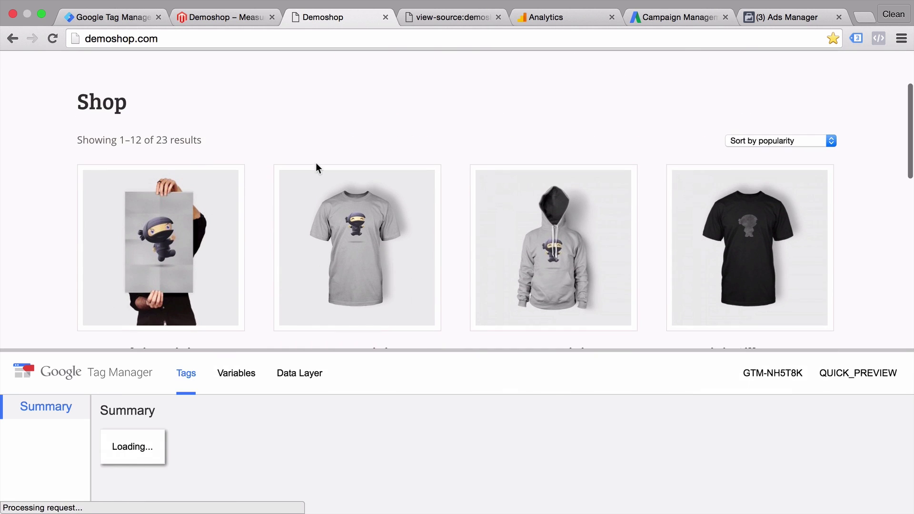
left_click(352, 220)
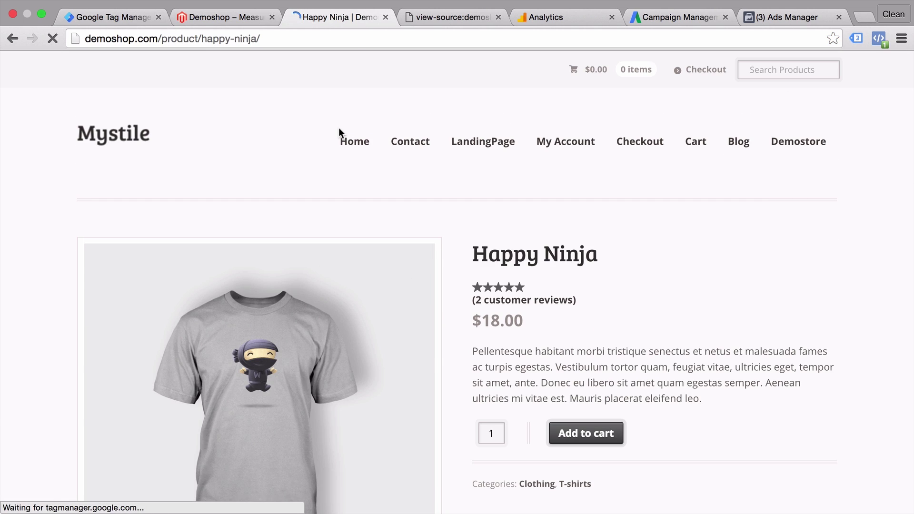
Step: Add the Happy Ninja shirt to the cart and enlarge the GTM debug panel
scroll(339, 128, "down", 5)
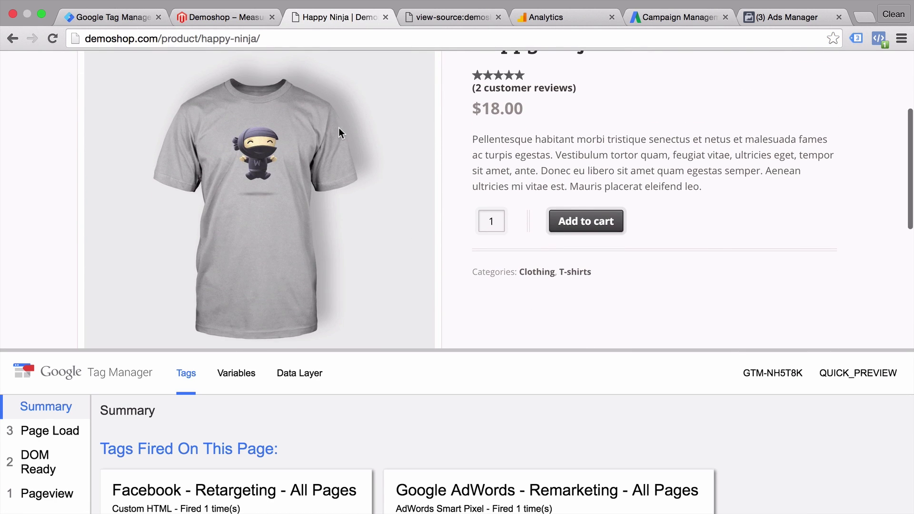
left_click(579, 232, "super")
left_click(314, 17)
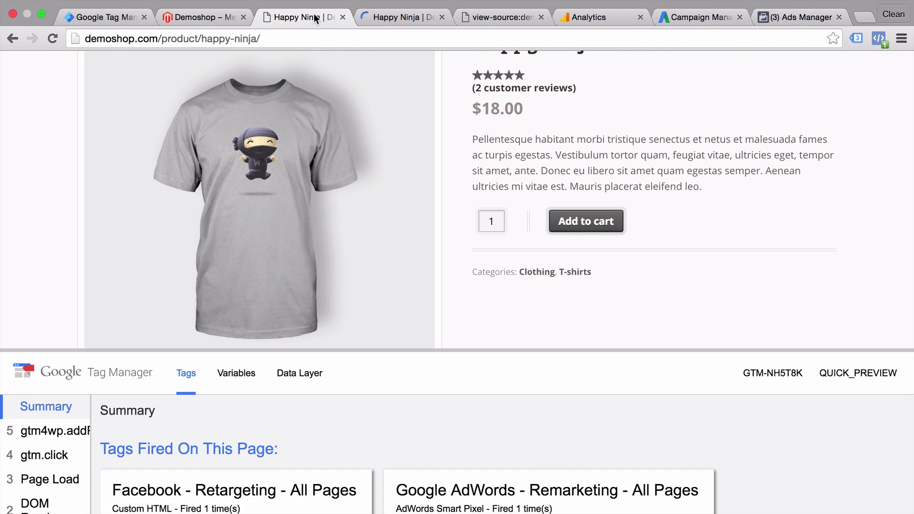
left_click_drag(52, 350, 66, 181)
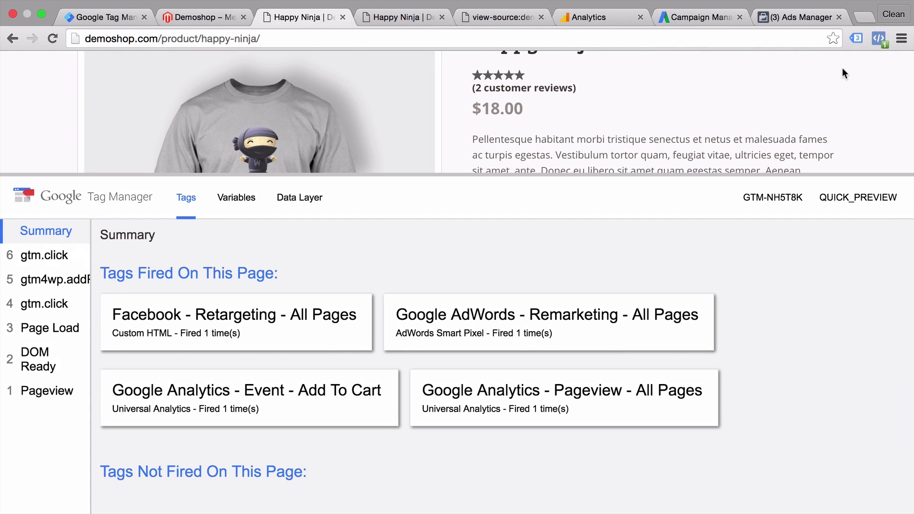
Step: In Tag Assistant, view the Google Analytics tag's Add to Cart event under UA-58939657-1
left_click(856, 38)
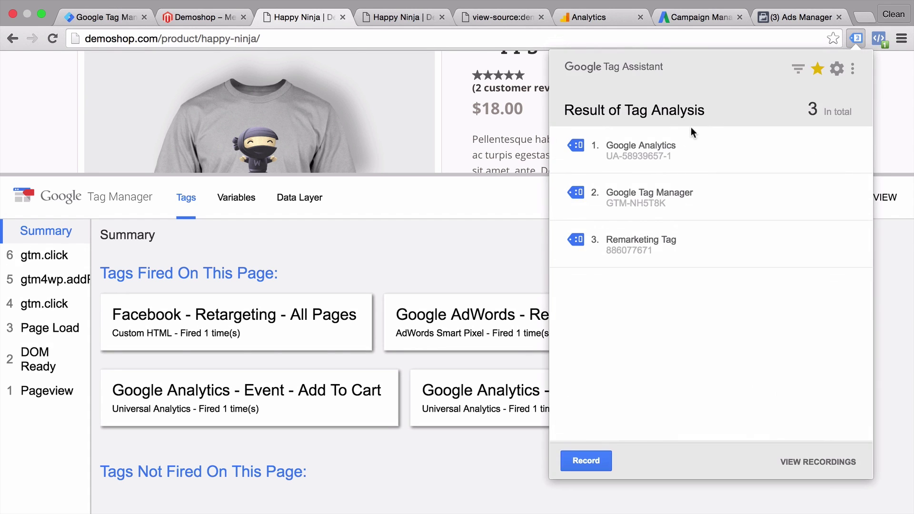
left_click(678, 151)
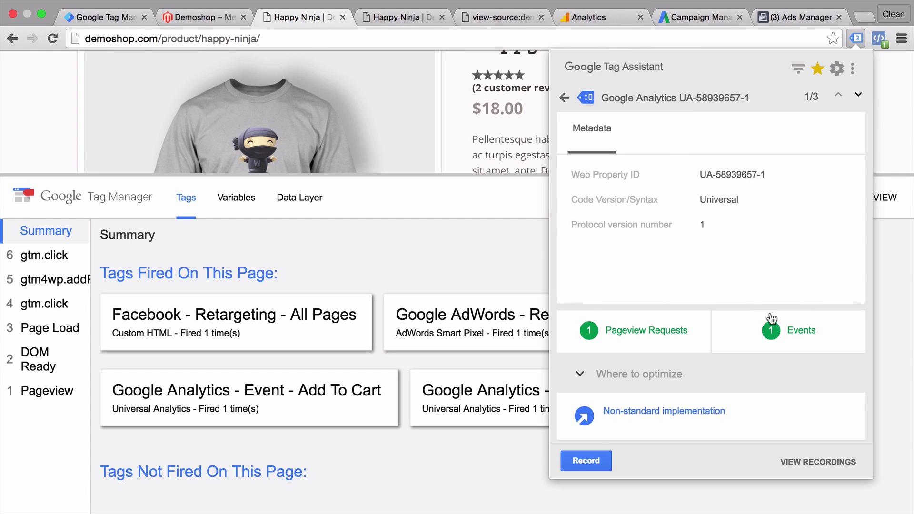
left_click(778, 328)
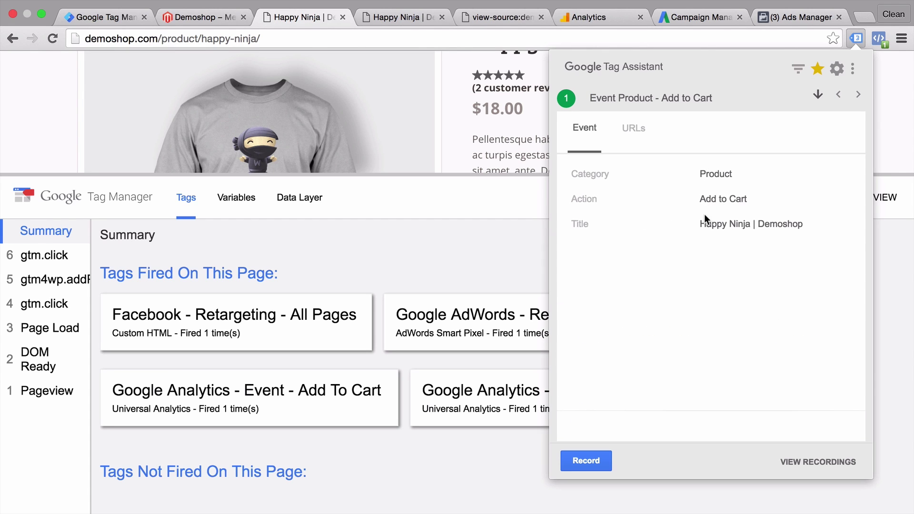
Step: Check Analytics Real-Time Events for the last 30 minutes, then return to Tag Manager
left_click(584, 18)
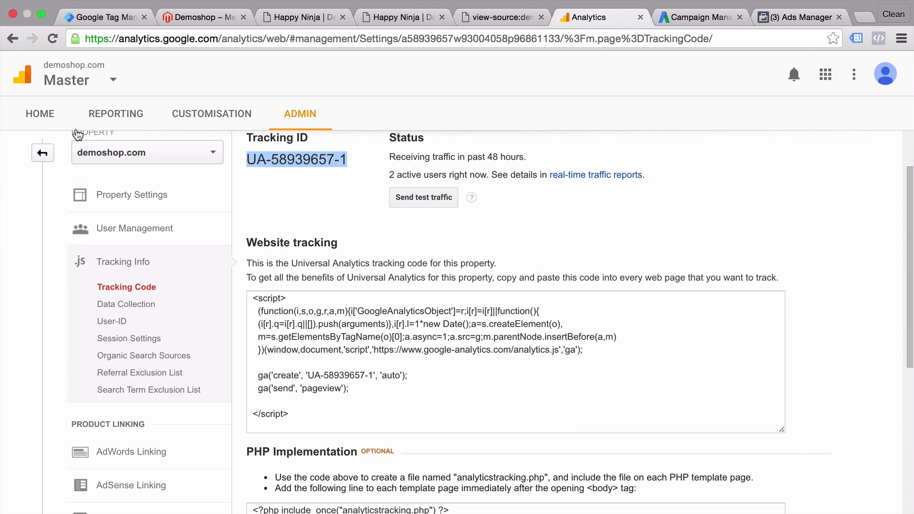
left_click(108, 121)
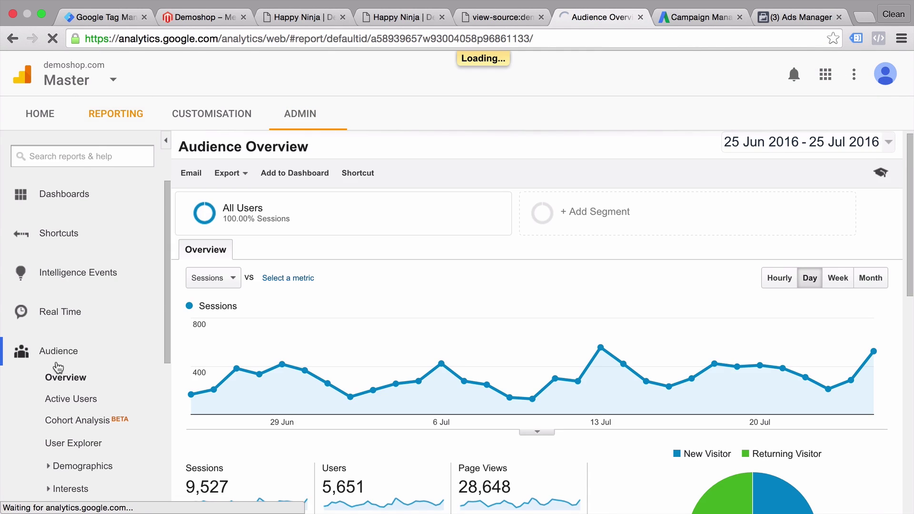
left_click(59, 318)
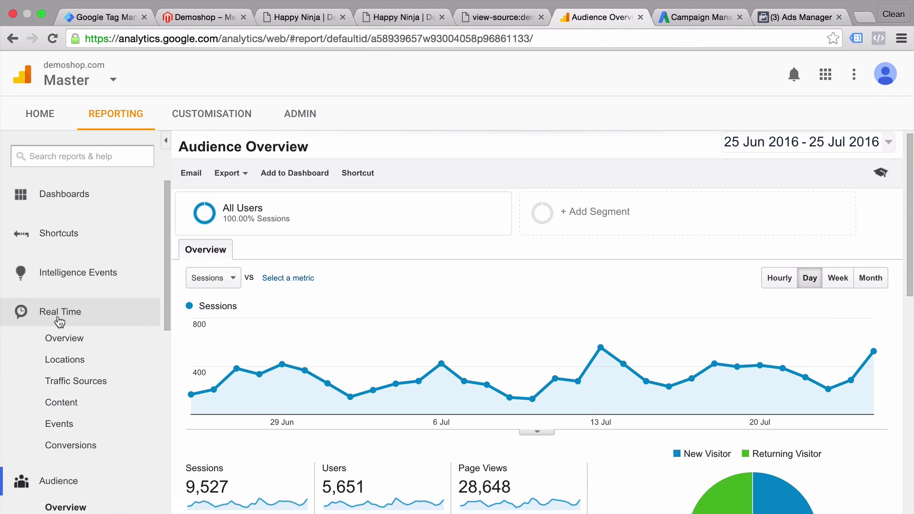
left_click(60, 425)
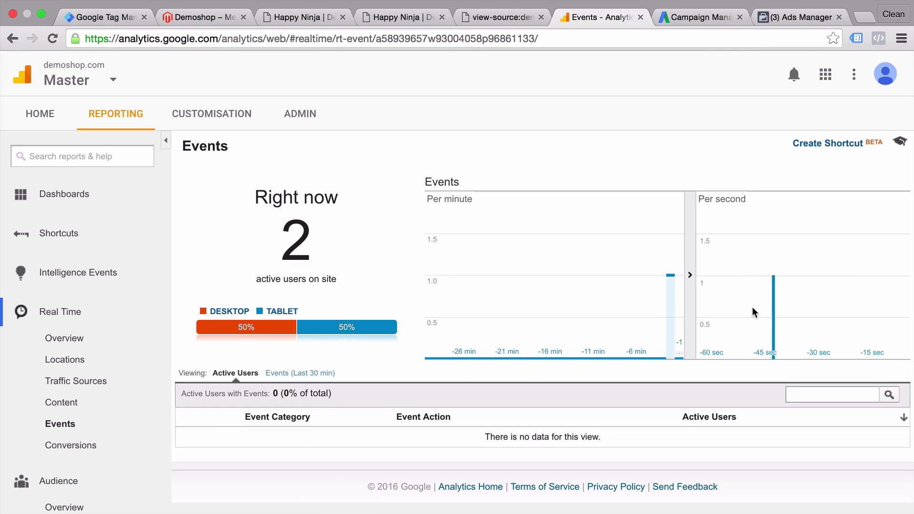
left_click(275, 375)
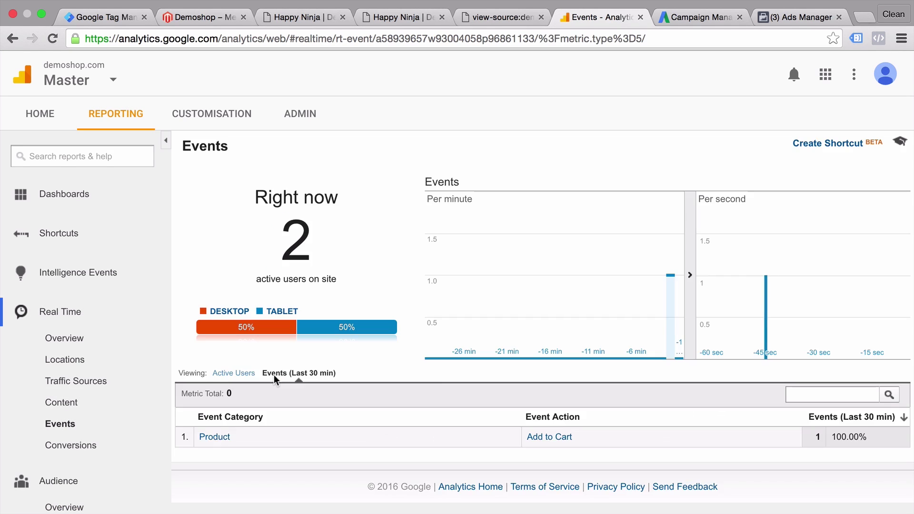
left_click(102, 19)
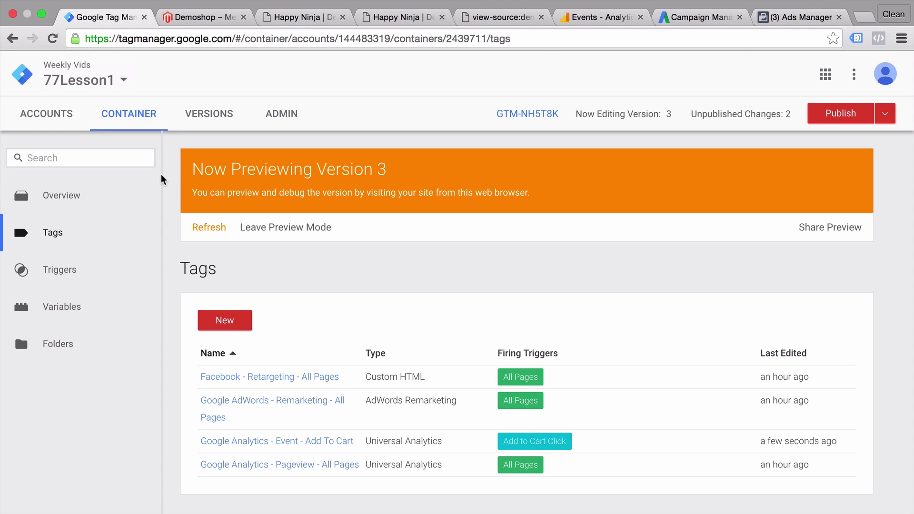
Step: Publish container Version 3 live now
left_click(845, 123)
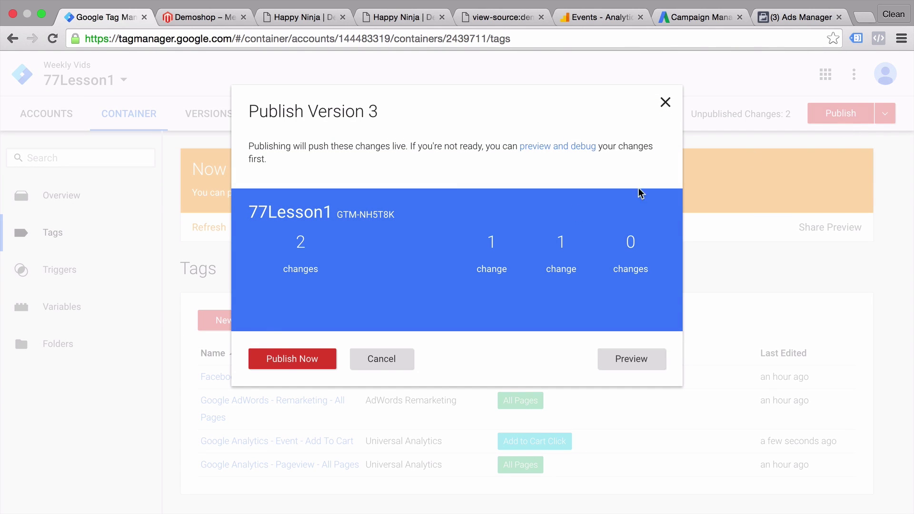
left_click(273, 362)
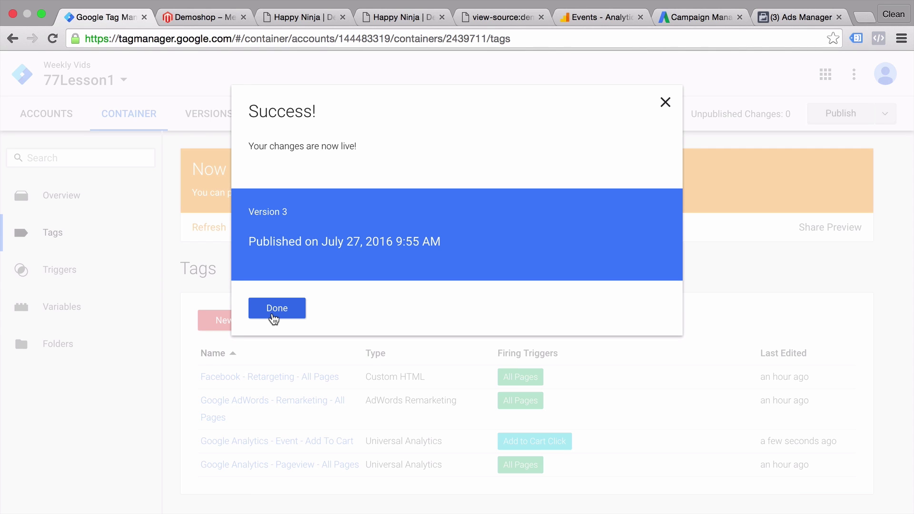
Step: Dismiss the publish confirmation, view the Versions list, and open version 2's Actions menu
left_click(275, 308)
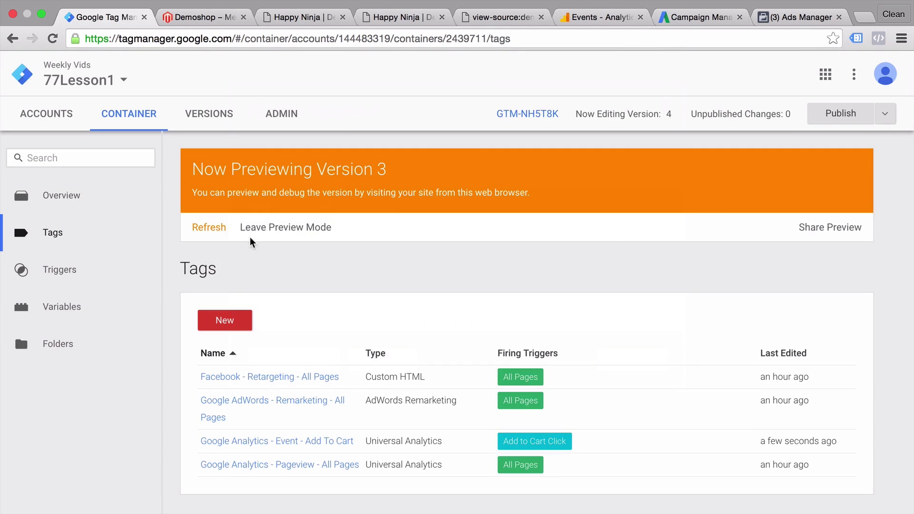
left_click(222, 126)
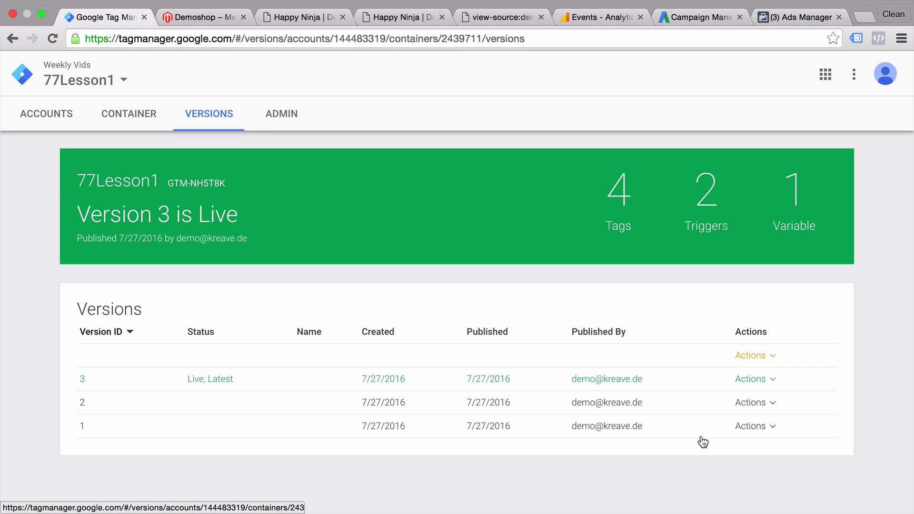
left_click(765, 405)
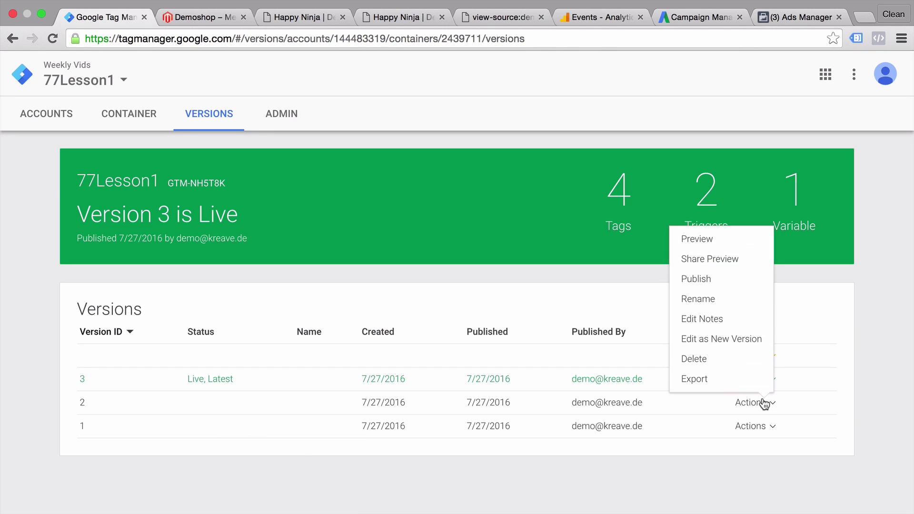